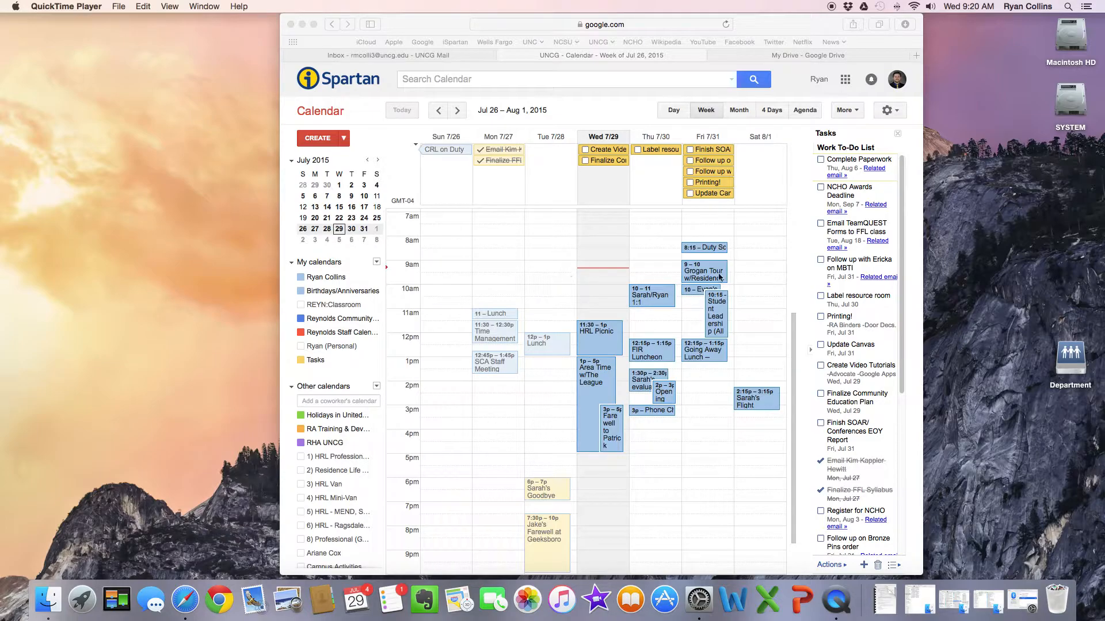
Step: Create an event titled "Meeting" on Thursday, July 30, from 8am to 9am, and open its full details
{"action": "left_click", "coordinate": [663, 248]}
{"action": "left_click", "coordinate": [656, 249]}
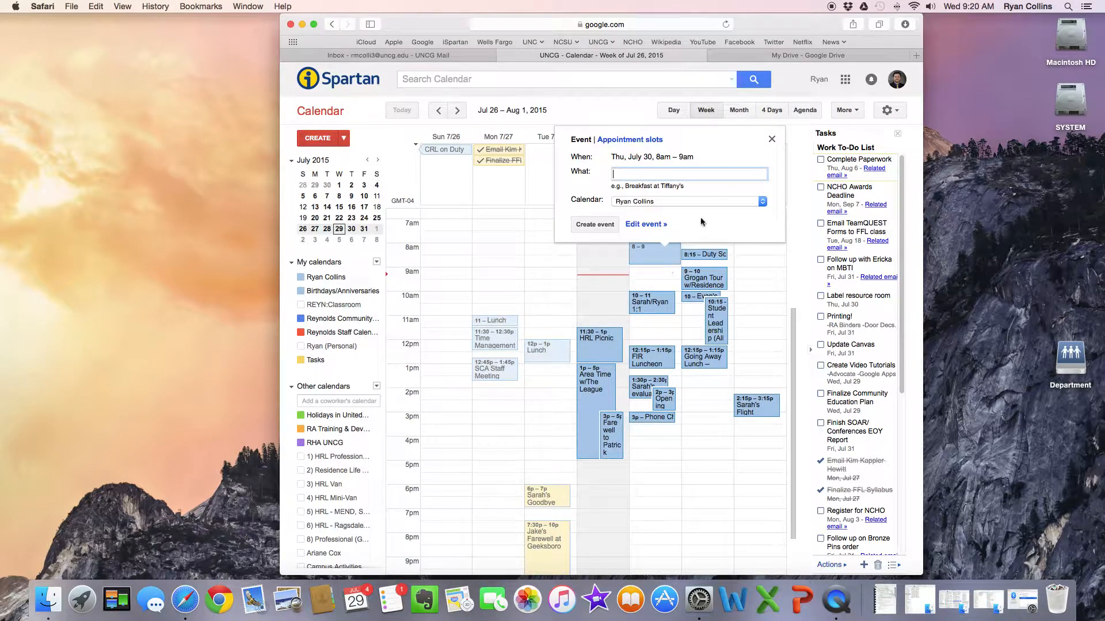
{"action": "type", "text": "Meeting"}
{"action": "left_click", "coordinate": [647, 226]}
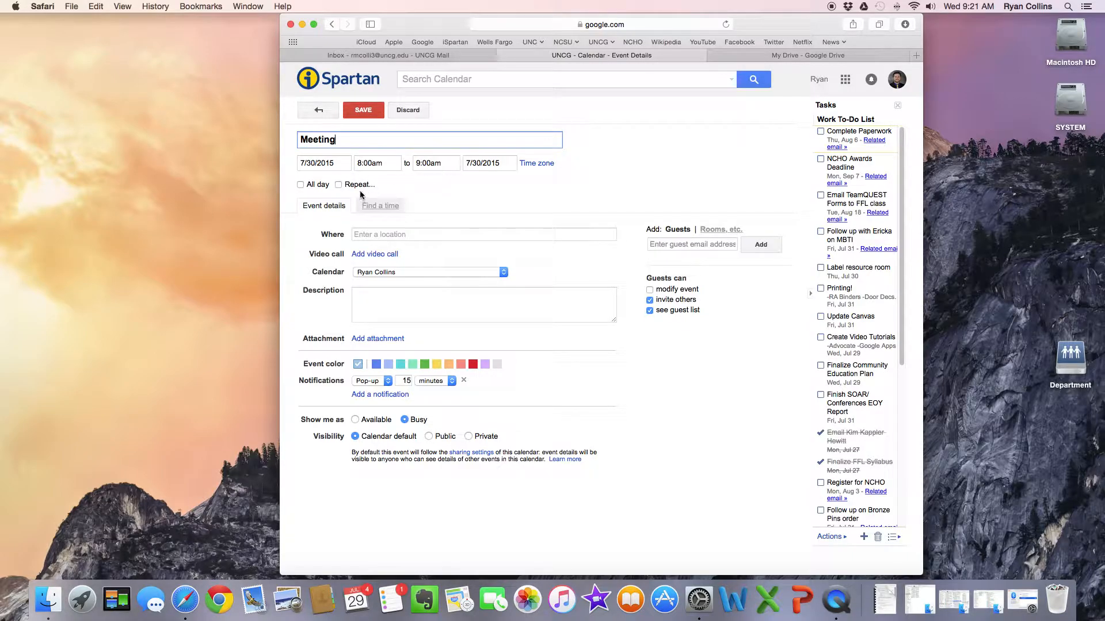
Step: Try the all-day setting on the meeting and switch it back to a timed event
{"action": "left_click", "coordinate": [301, 185]}
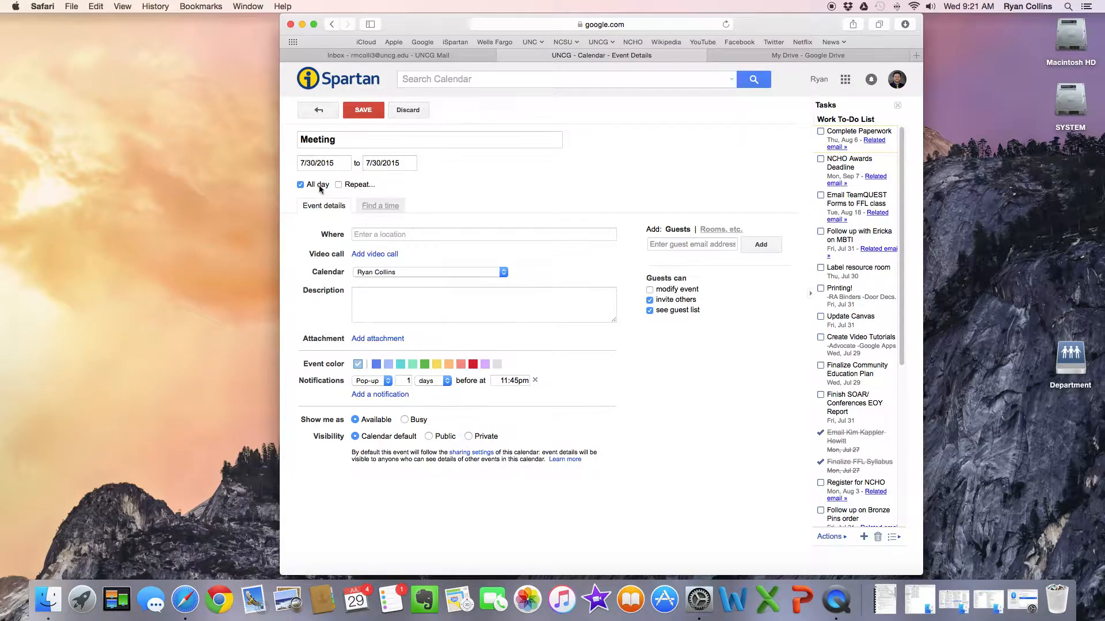
{"action": "left_click", "coordinate": [300, 185]}
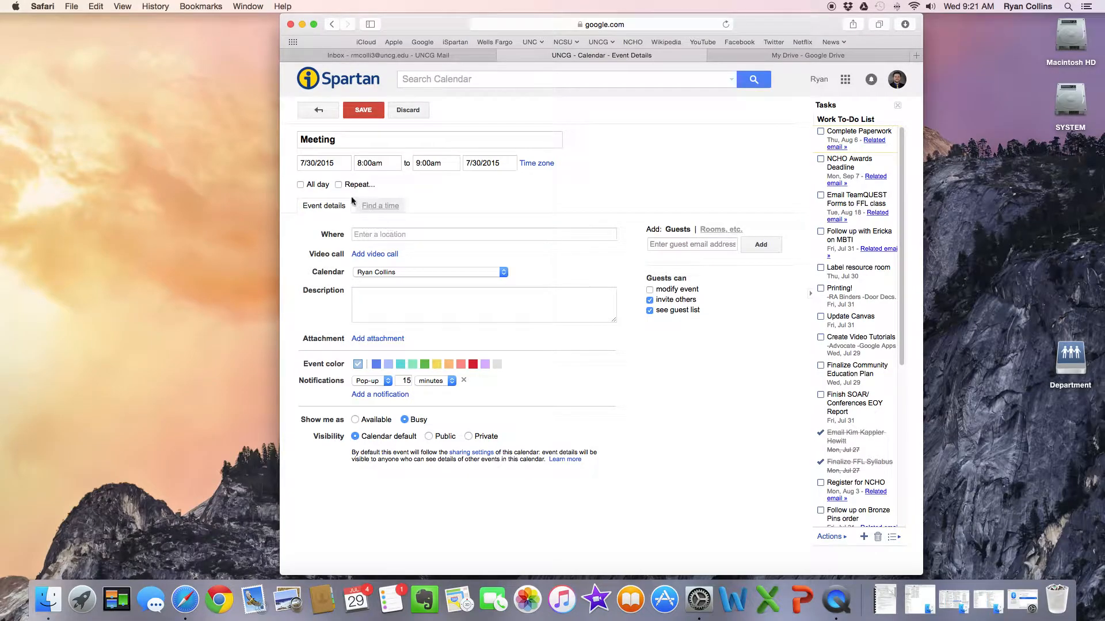
Step: Make the meeting repeat weekly on Wednesday and Thursday, ending on 11/30/2015
{"action": "left_click", "coordinate": [339, 186]}
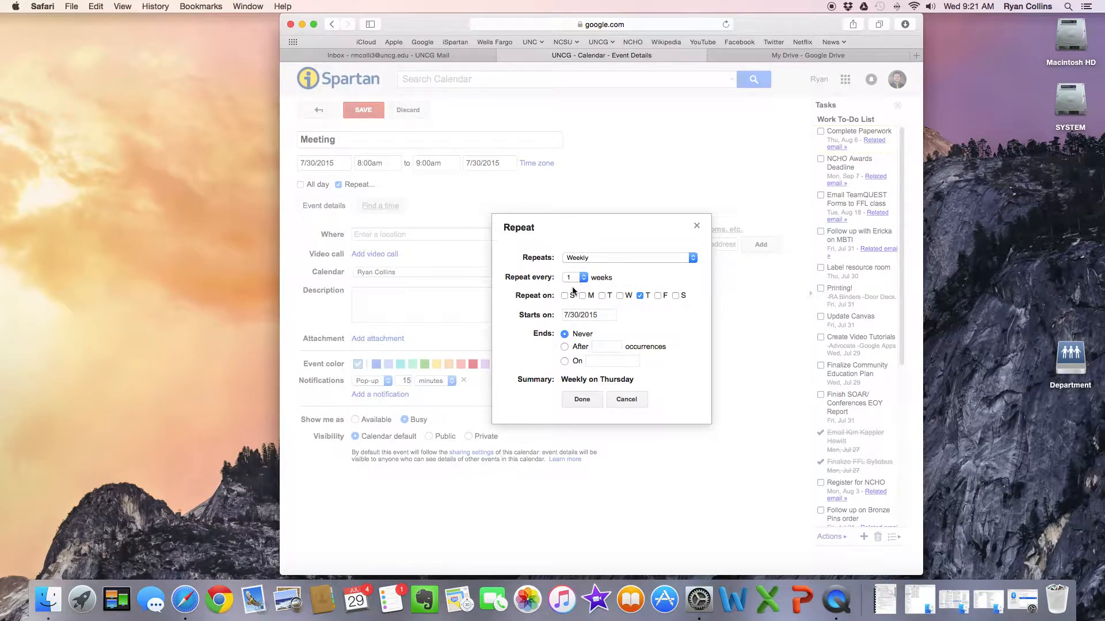
{"action": "left_click", "coordinate": [619, 295]}
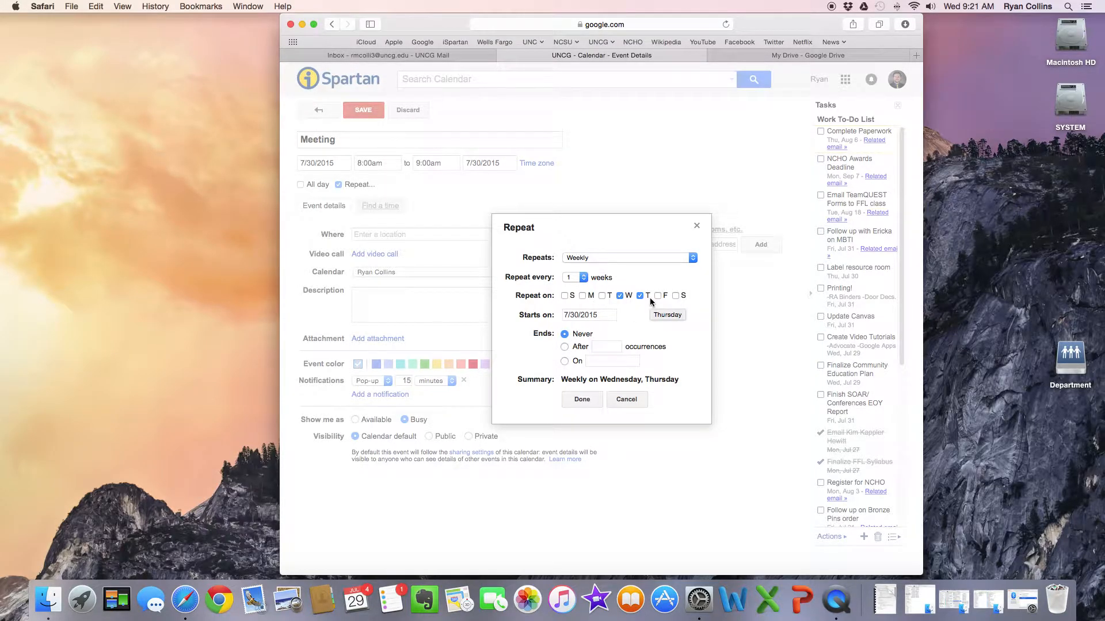
{"action": "left_click", "coordinate": [564, 362]}
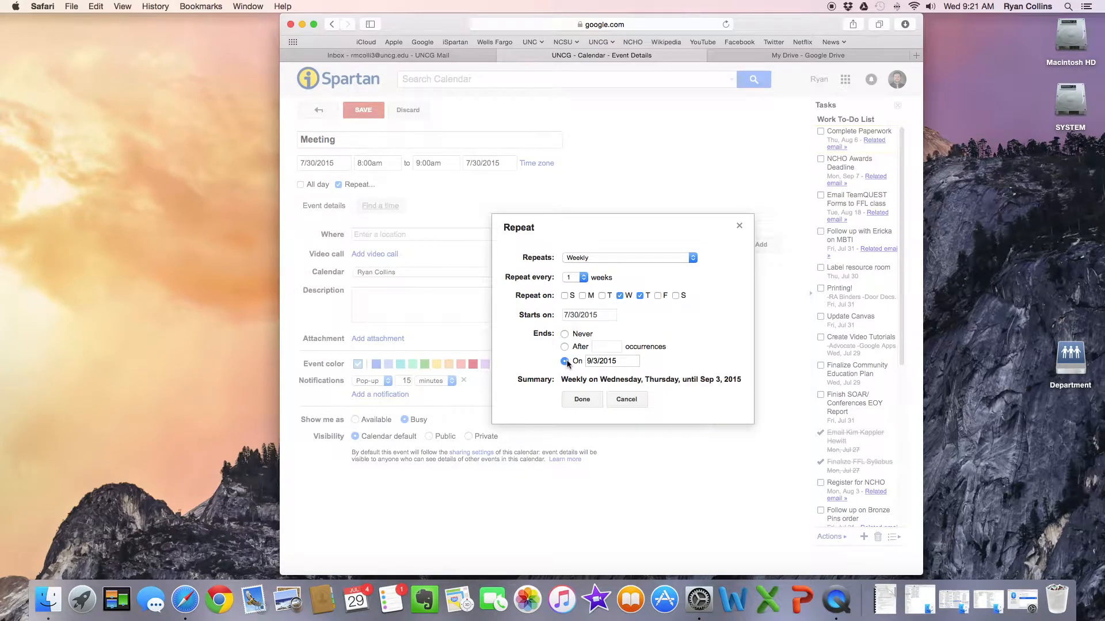
{"action": "left_click", "coordinate": [611, 361]}
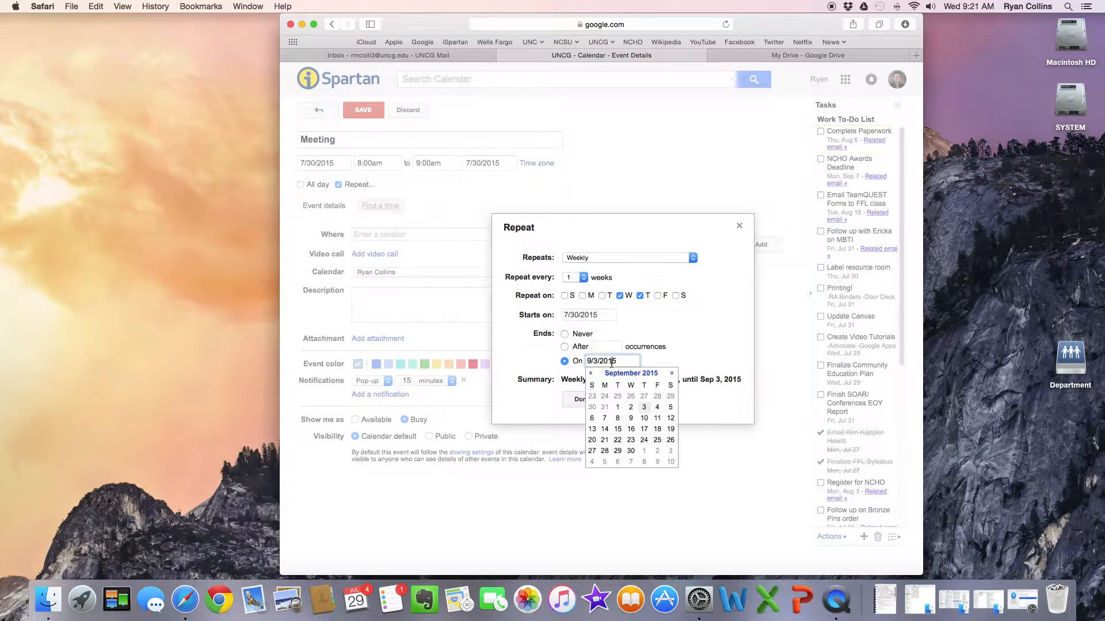
{"action": "left_click", "coordinate": [671, 373]}
{"action": "left_click", "coordinate": [671, 374]}
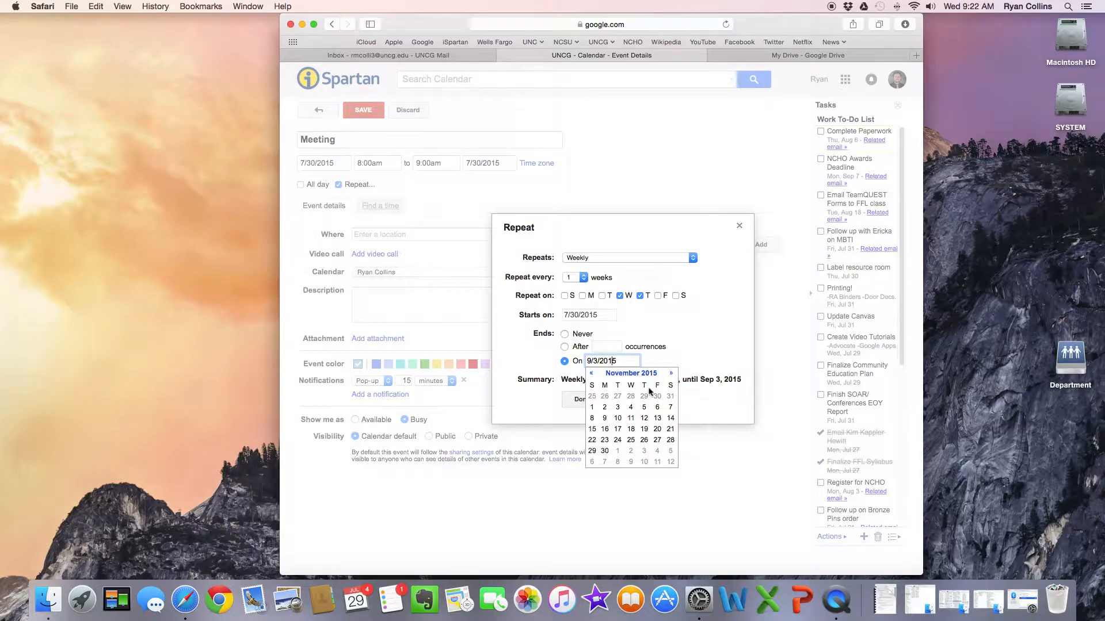
{"action": "left_click", "coordinate": [605, 451]}
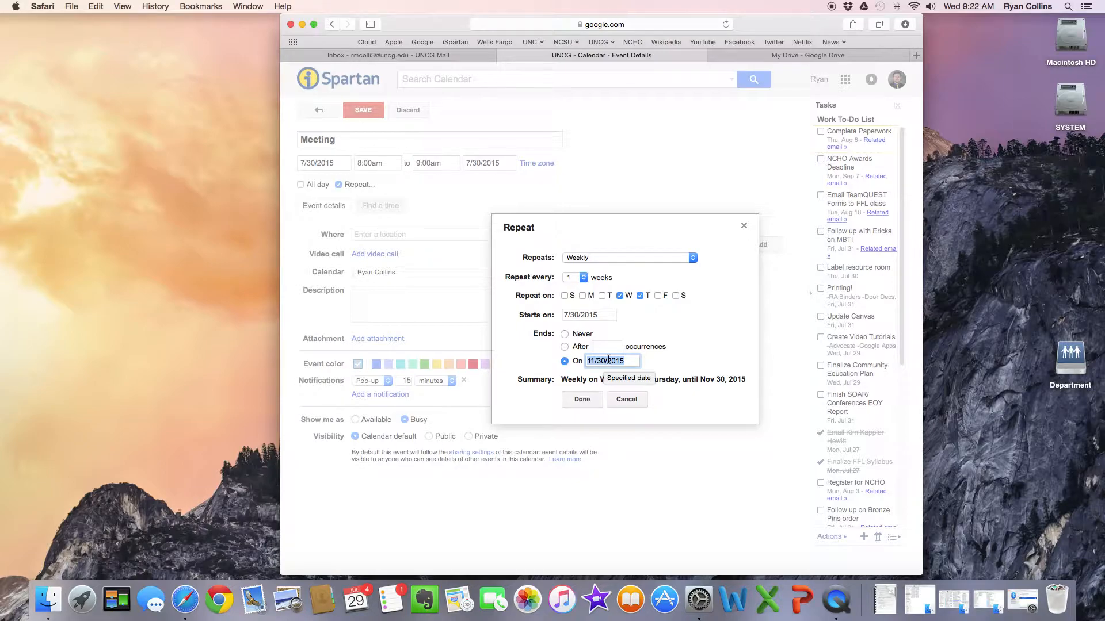
Step: Check the repeat frequency options, remove Wednesday from the weekly repeat days, and apply the recurrence
{"action": "left_click", "coordinate": [604, 261]}
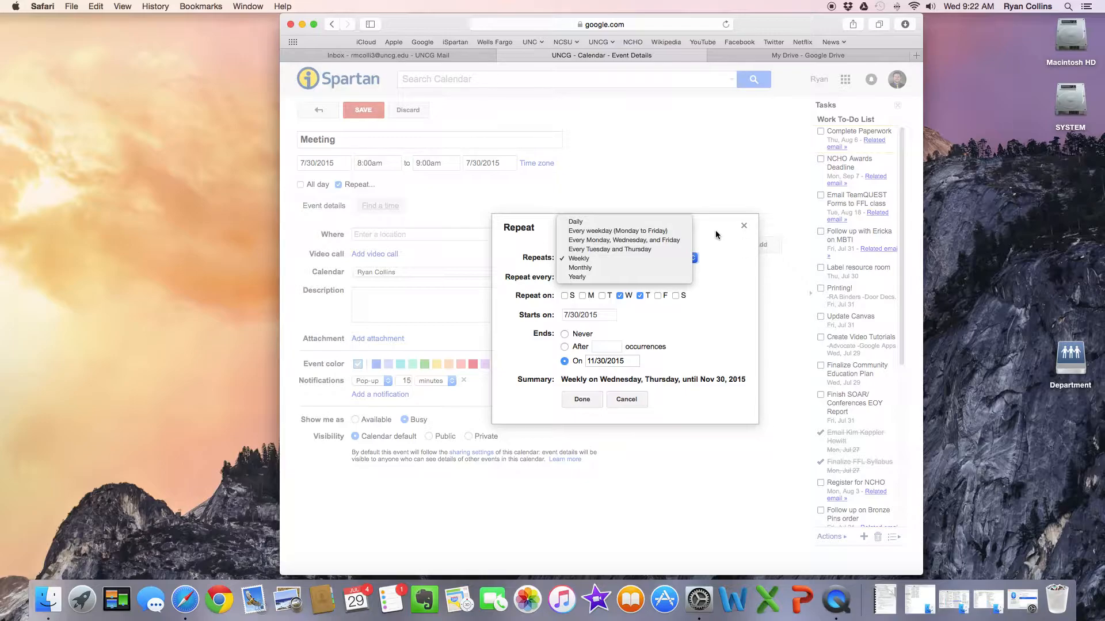
{"action": "left_click", "coordinate": [712, 285]}
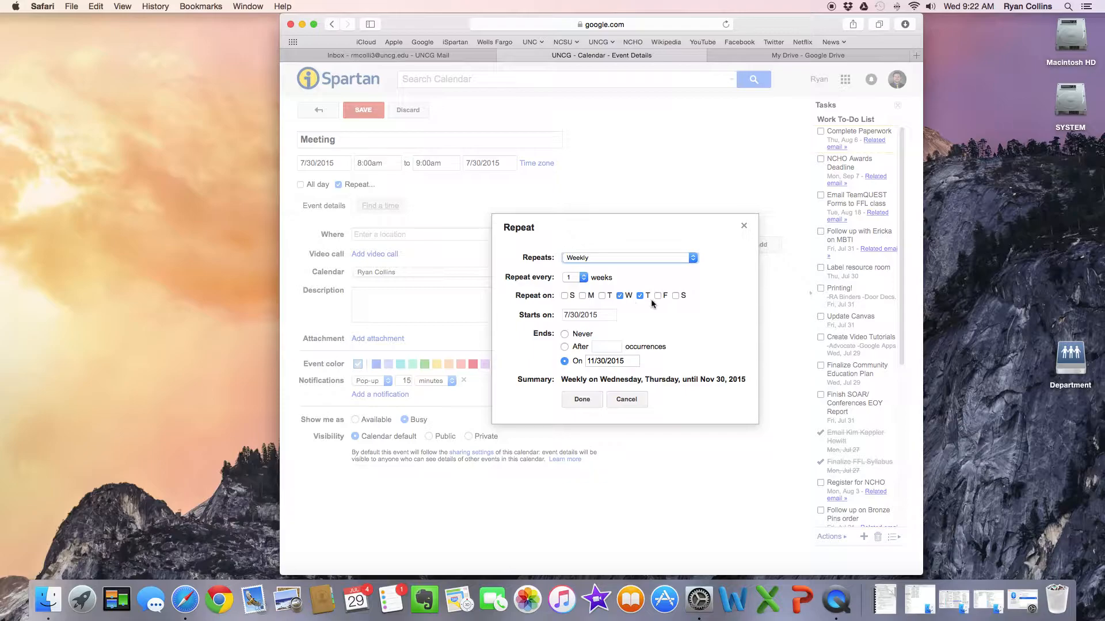
{"action": "left_click", "coordinate": [621, 297]}
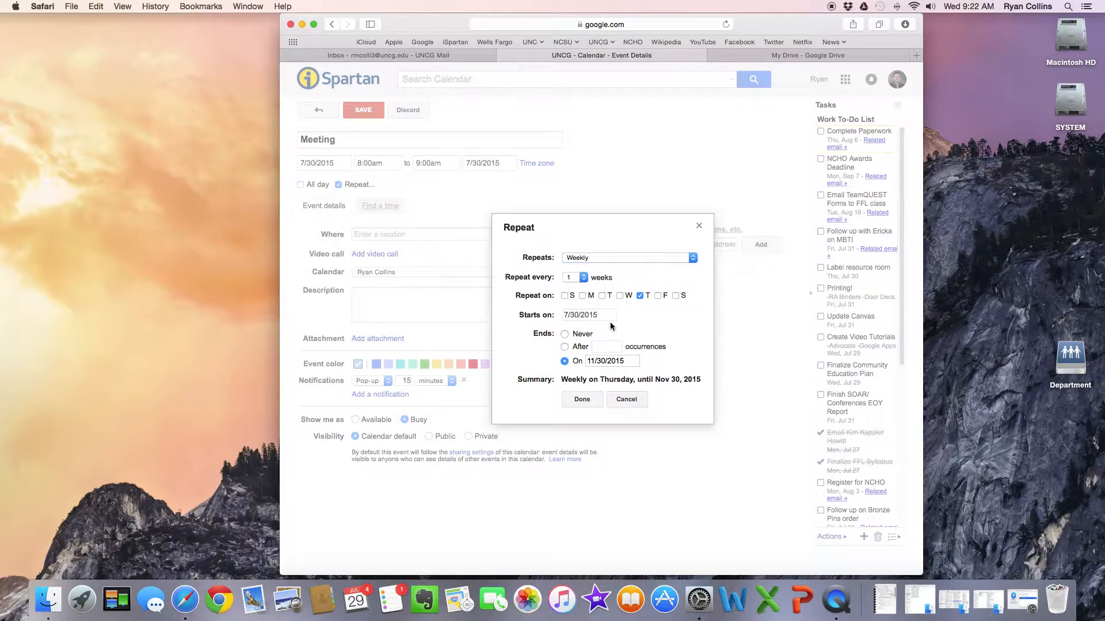
{"action": "left_click", "coordinate": [592, 402]}
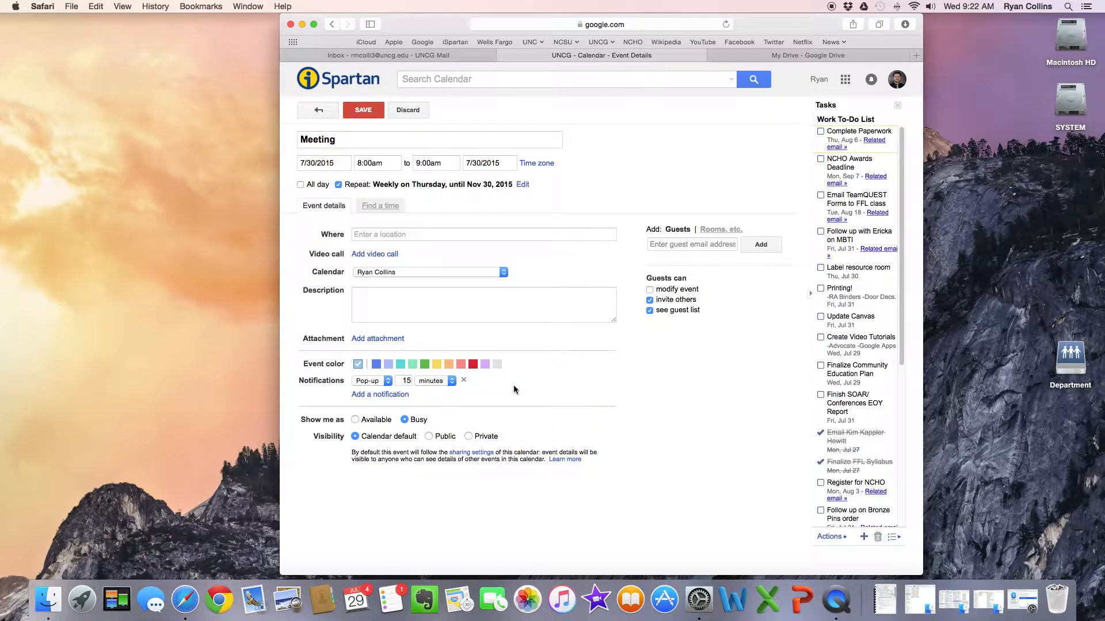
Step: Try entering the University of North Carolina as the meeting's location
{"action": "left_click", "coordinate": [363, 234]}
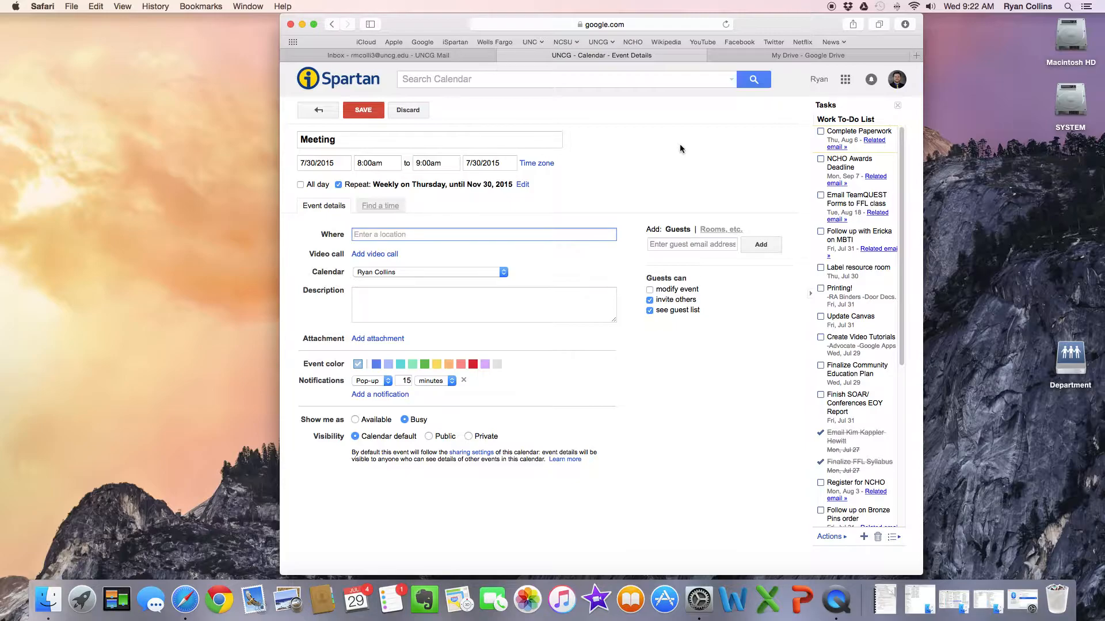
{"action": "type", "text": "uni"}
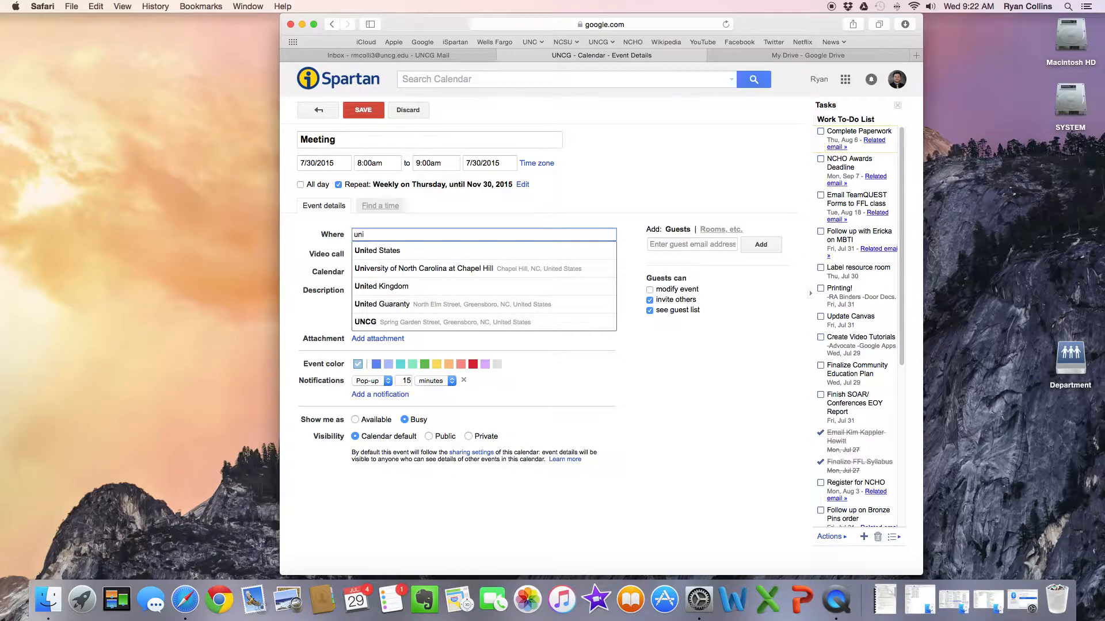
{"action": "type", "text": "versity of noar"}
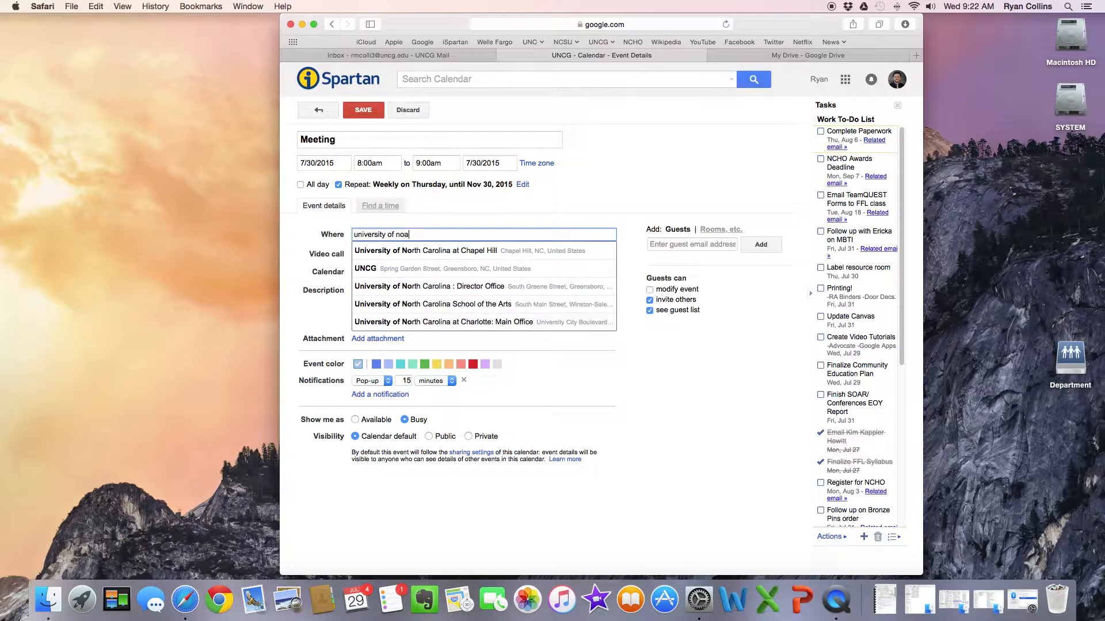
{"action": "key", "text": "BackSpace"}
{"action": "key", "text": "BackSpace"}
{"action": "type", "text": "rth carolin"}
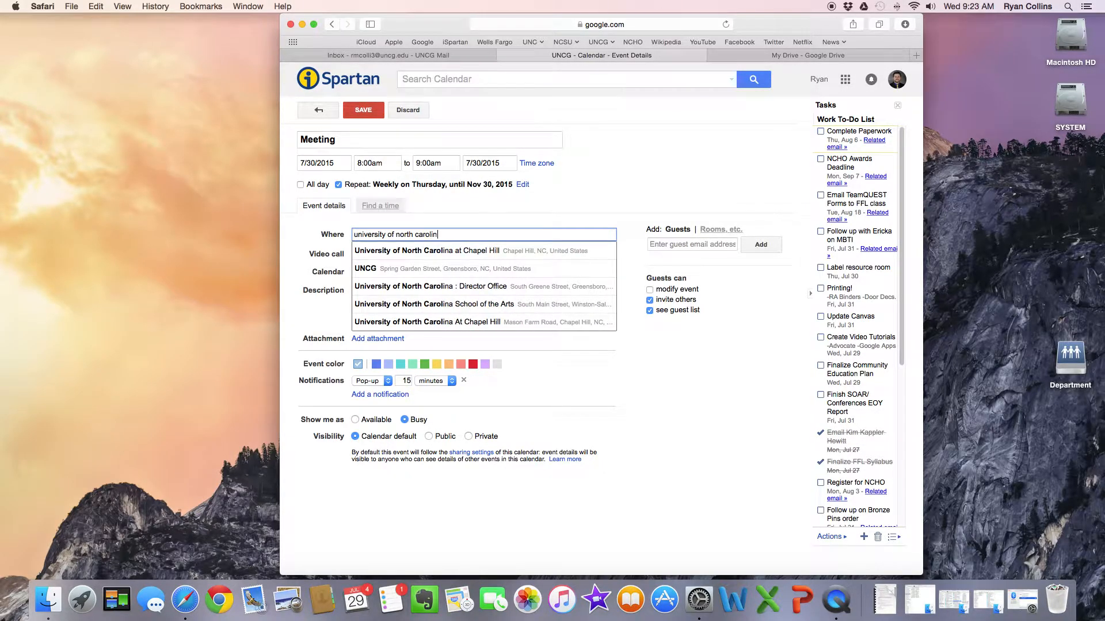
{"action": "type", "text": "a at grew"}
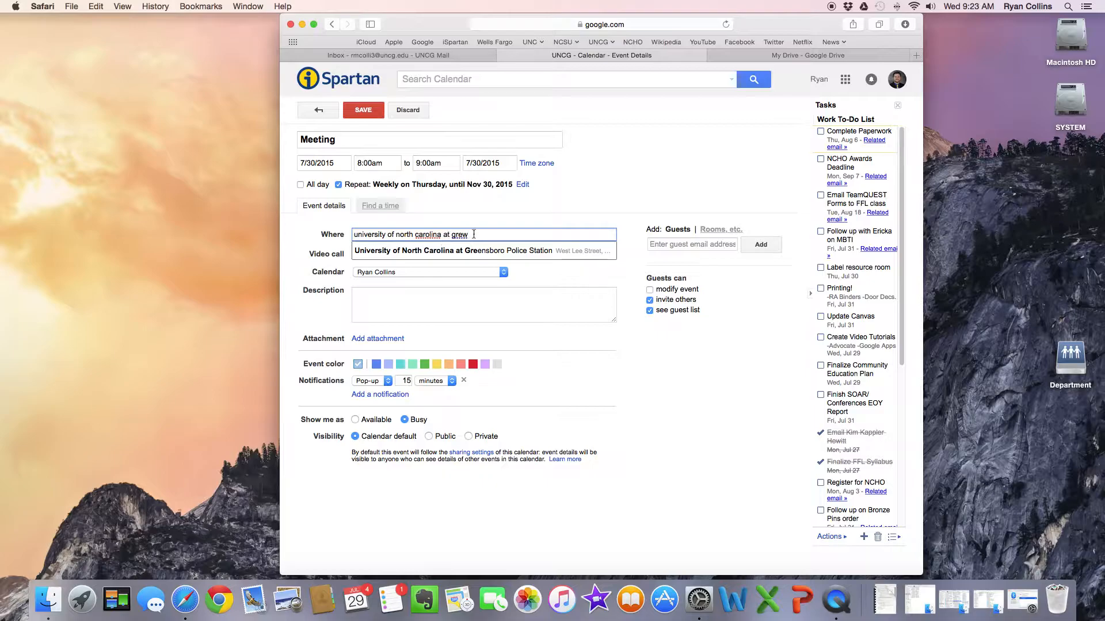
Step: Replace the location text with "Reynolds 110", without using any suggested address
{"action": "left_click_drag", "start_coordinate": [469, 235], "coordinate": [343, 236]}
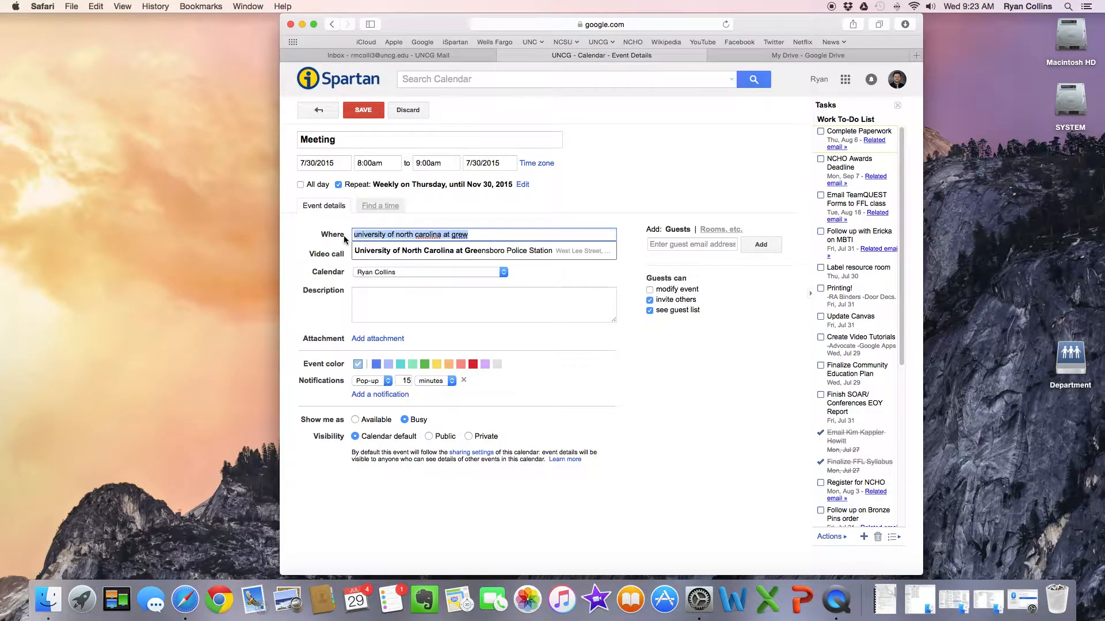
{"action": "type", "text": "R"}
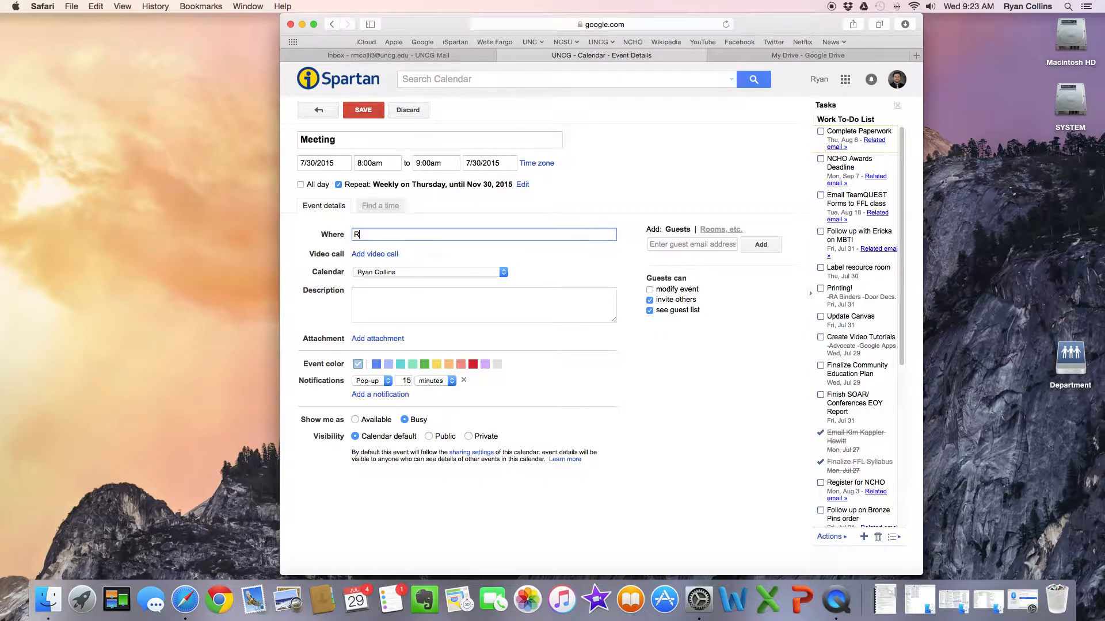
{"action": "type", "text": "eynolds 110"}
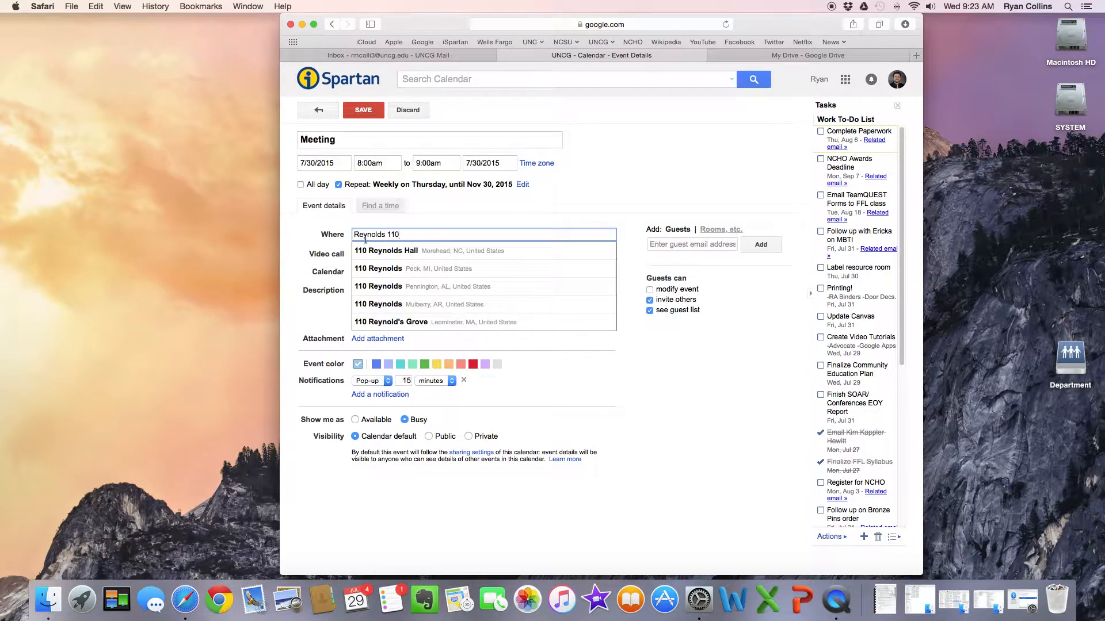
{"action": "left_click", "coordinate": [653, 199]}
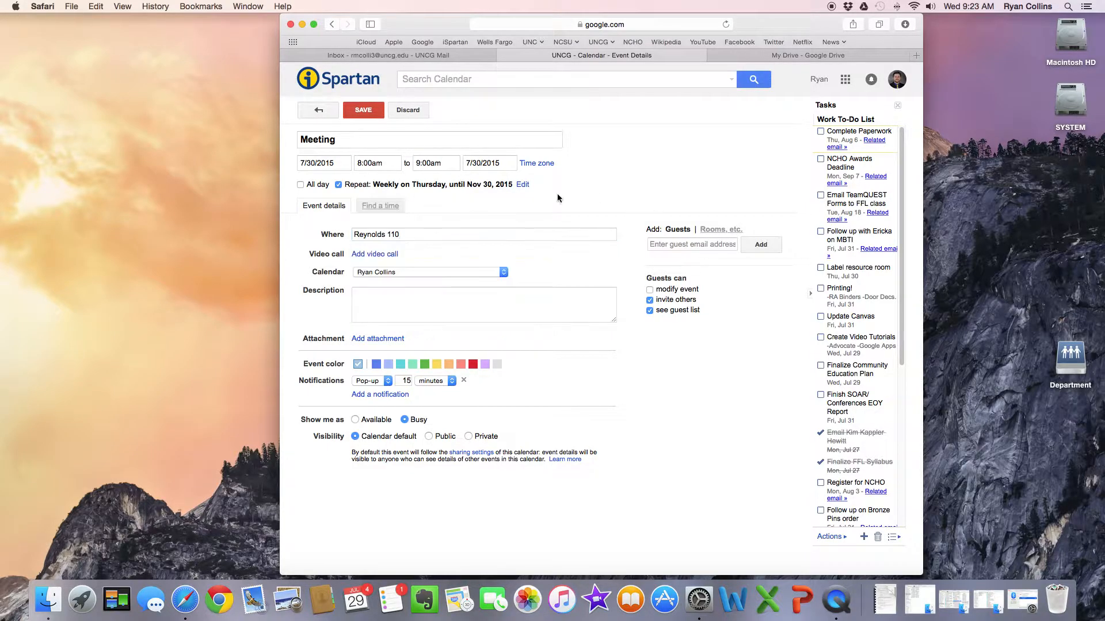
Step: Review the list of calendars to which the meeting can be assigned
{"action": "left_click", "coordinate": [393, 273]}
{"action": "left_click", "coordinate": [428, 263]}
{"action": "left_click", "coordinate": [427, 271]}
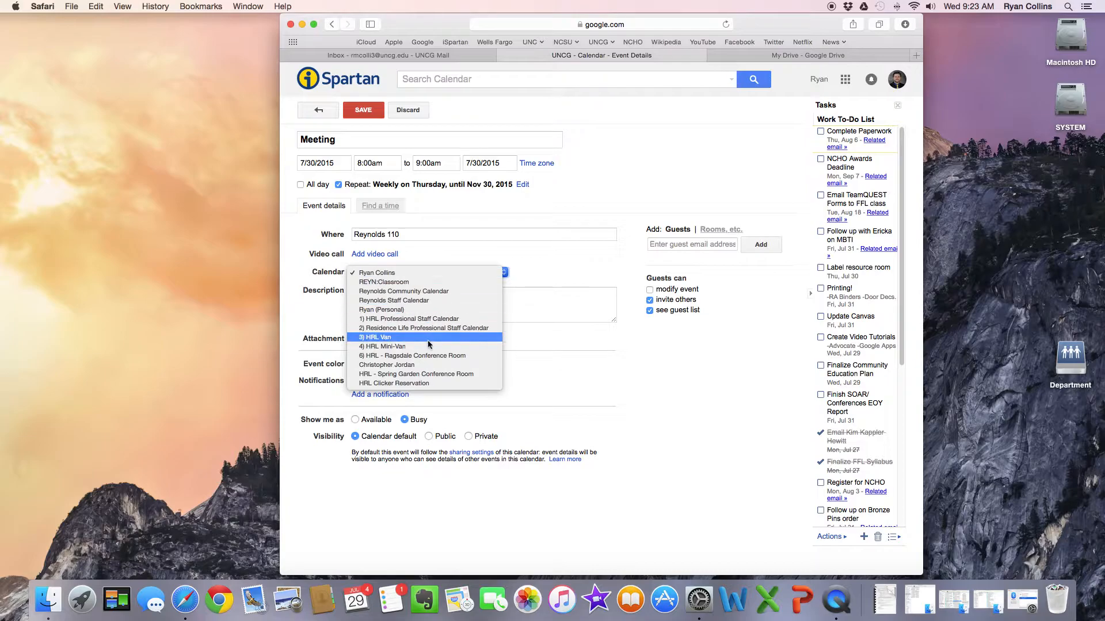
{"action": "left_click", "coordinate": [560, 282]}
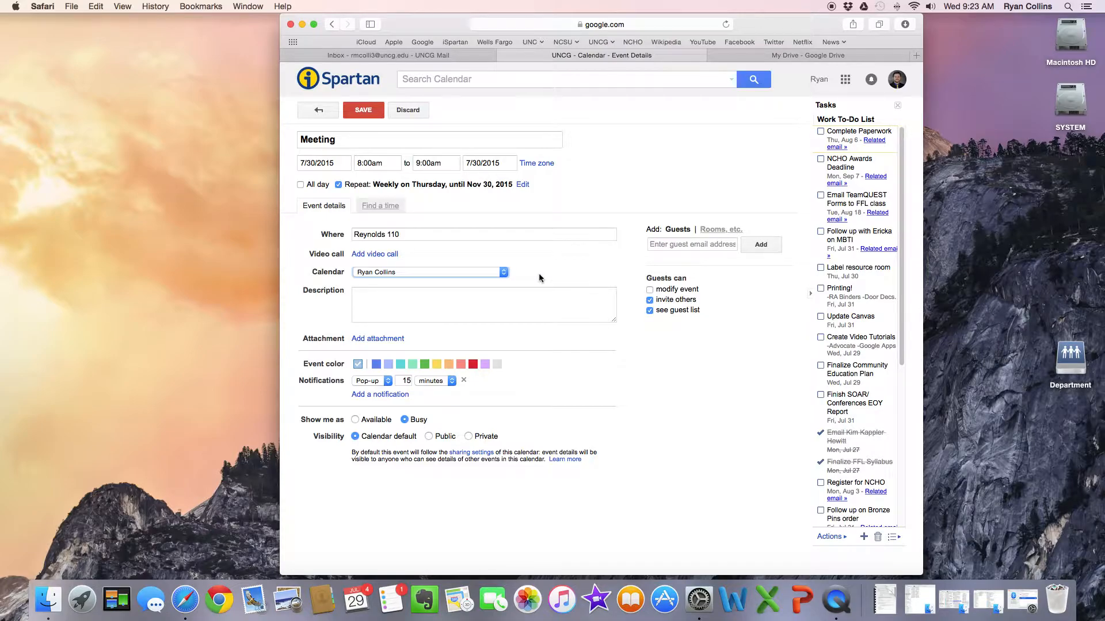
{"action": "left_click", "coordinate": [488, 276]}
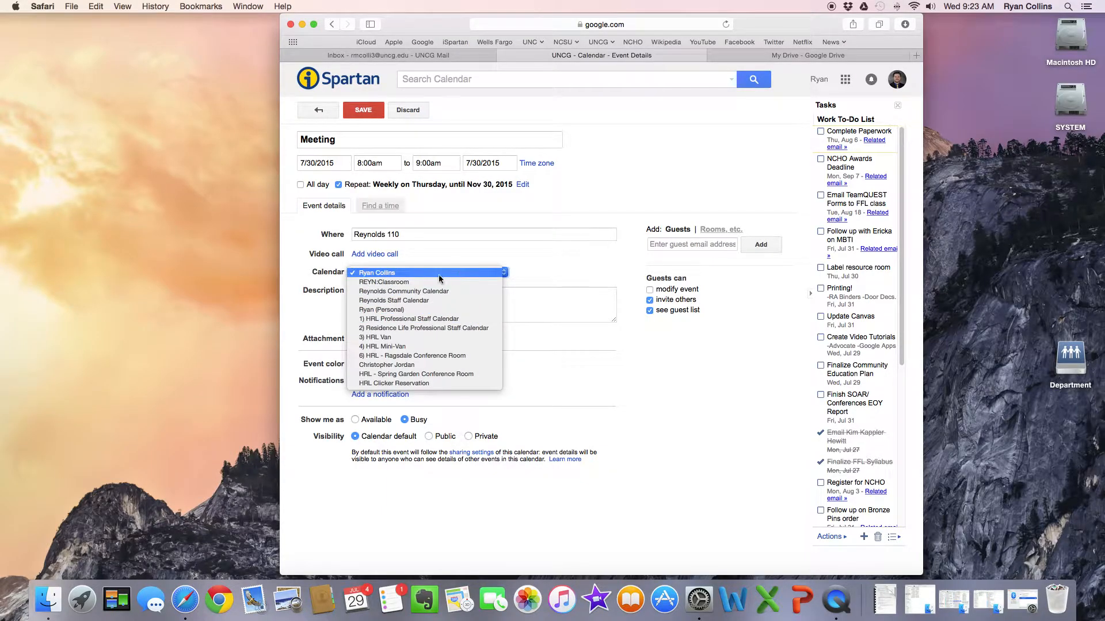
{"action": "left_click", "coordinate": [439, 249]}
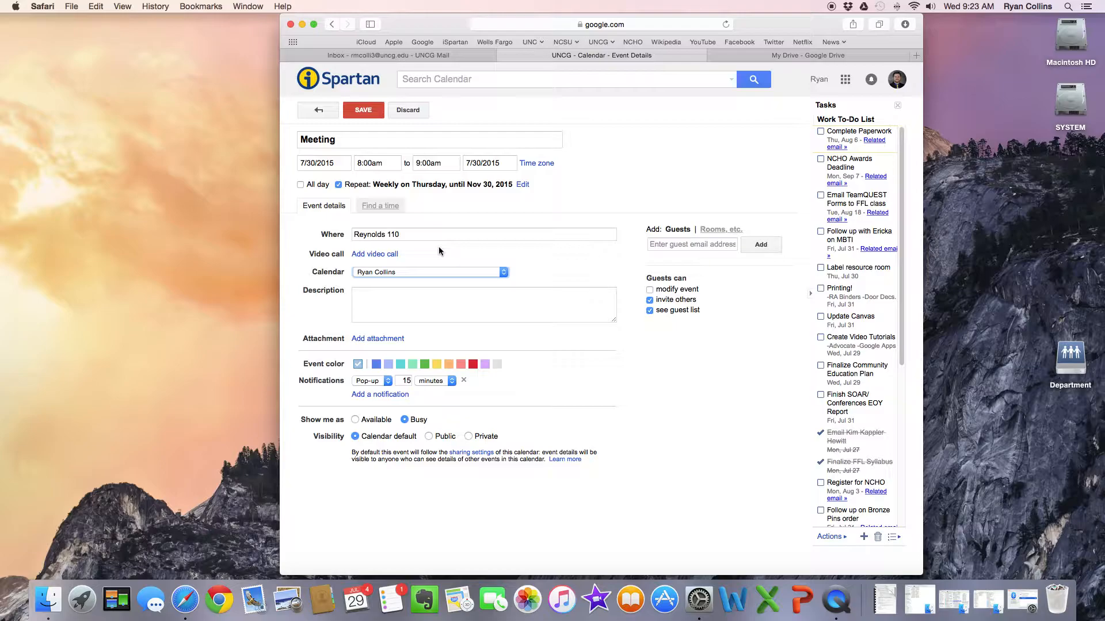
Step: Enter the description "This a meeting to talk about RA Training." and set the event color to blue
{"action": "left_click", "coordinate": [395, 302]}
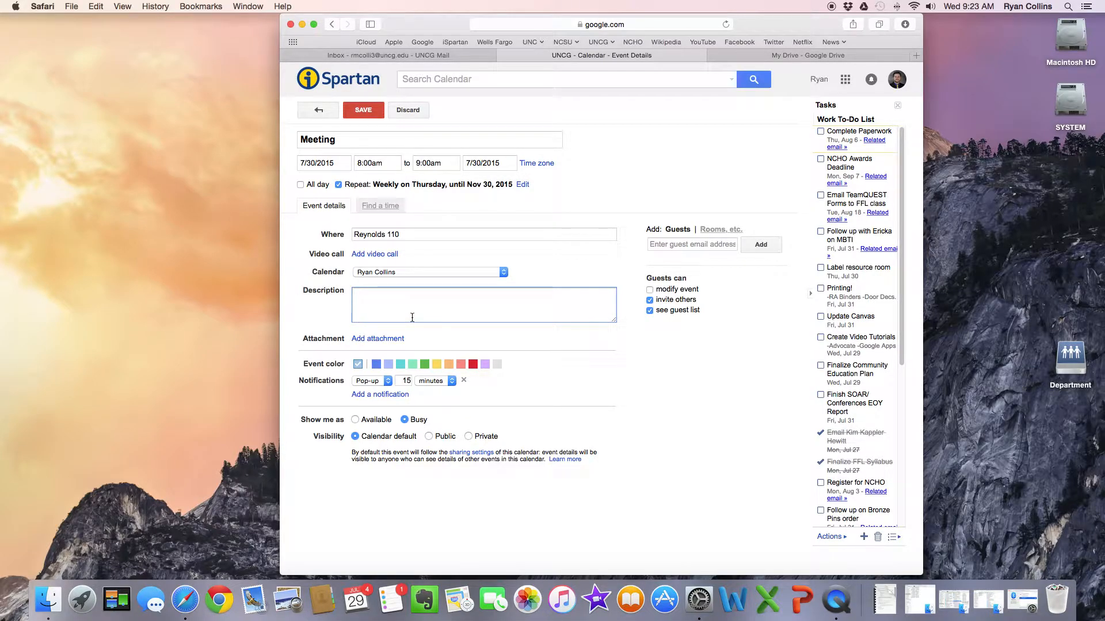
{"action": "type", "text": "This a meeting to talk about RA Training."}
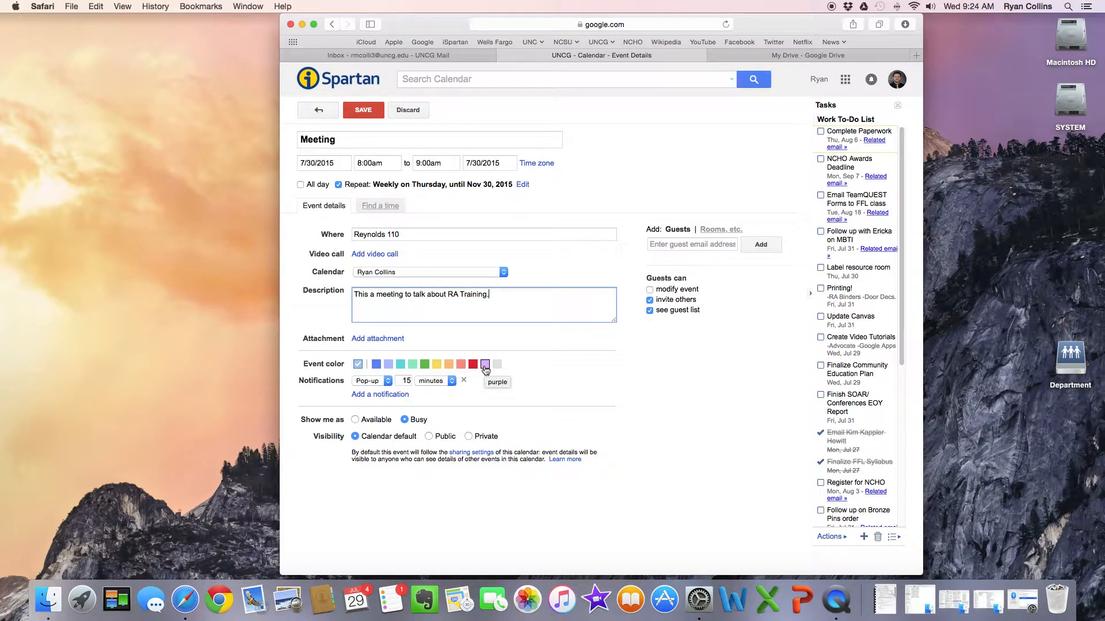
{"action": "left_click", "coordinate": [377, 363]}
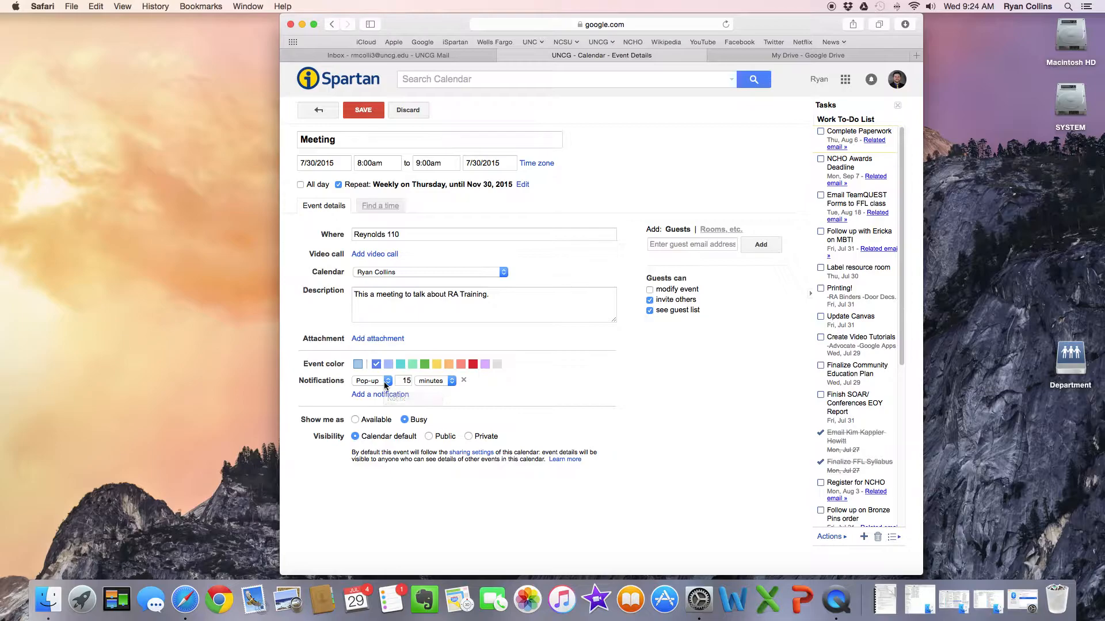
Step: Review the notification's type and time-unit options, keeping Pop-up and minutes, and add a second notification
{"action": "left_click", "coordinate": [385, 386]}
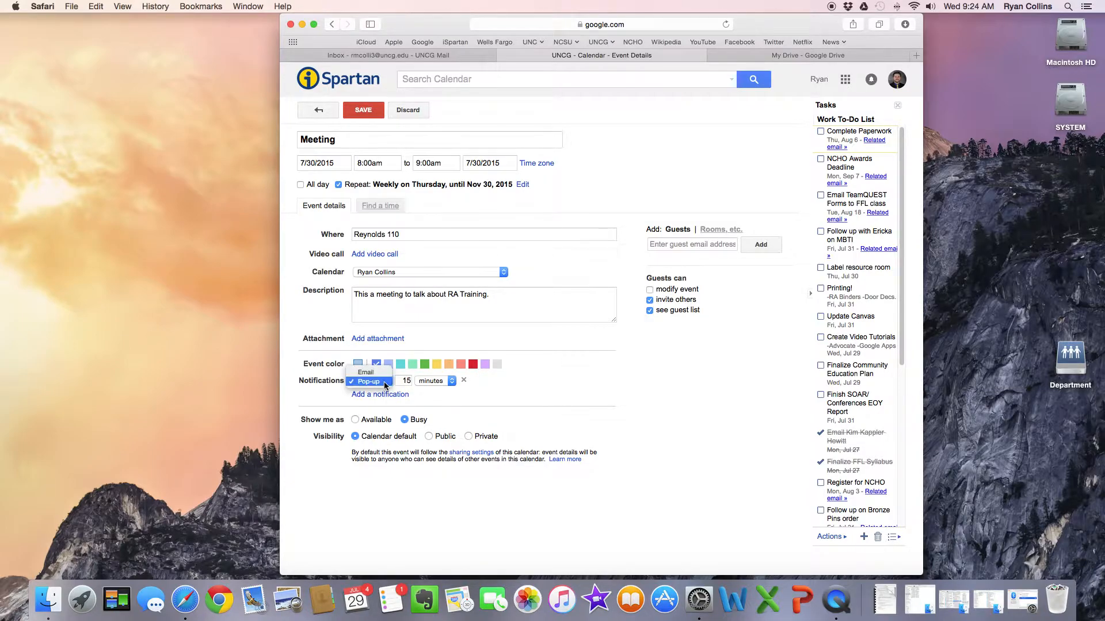
{"action": "left_click", "coordinate": [371, 373]}
{"action": "left_click", "coordinate": [384, 386]}
{"action": "left_click", "coordinate": [371, 390]}
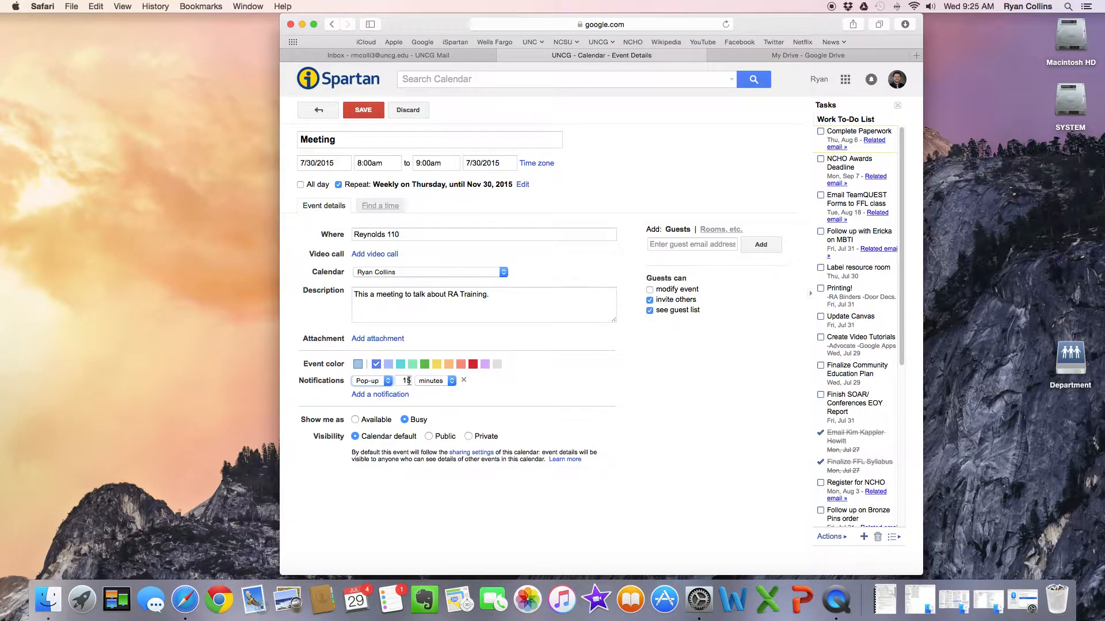
{"action": "left_click", "coordinate": [433, 380]}
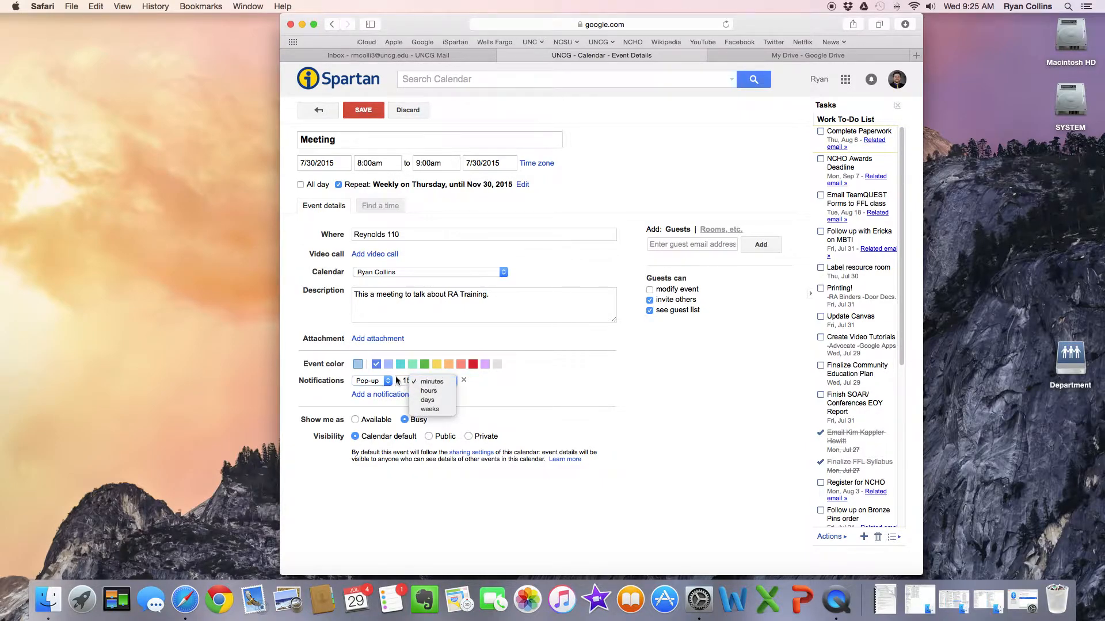
{"action": "left_click", "coordinate": [555, 402]}
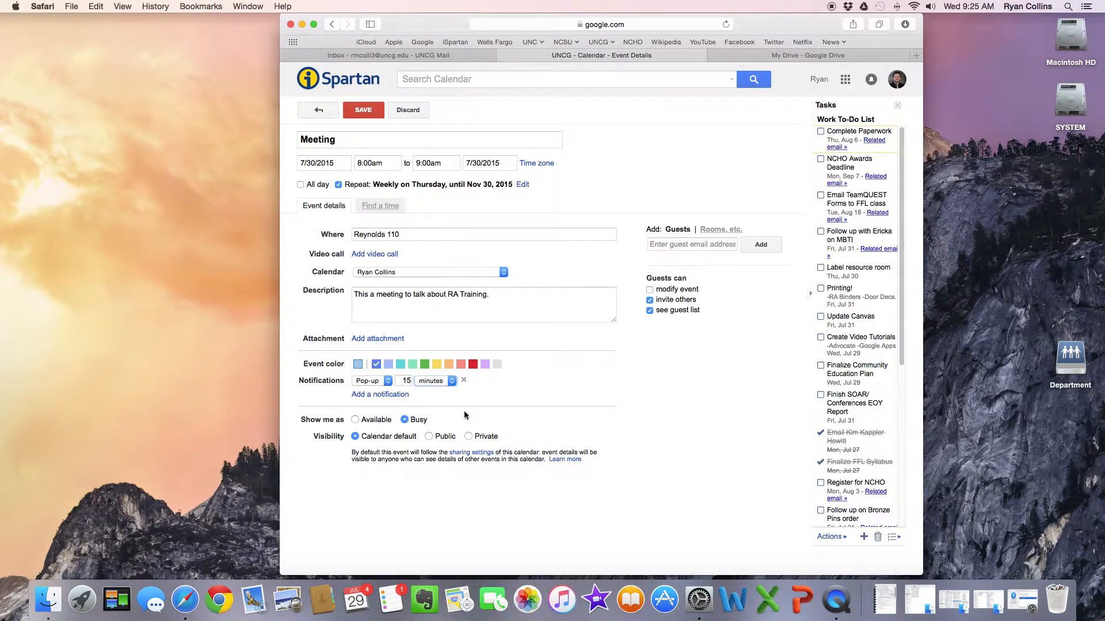
{"action": "left_click", "coordinate": [380, 396]}
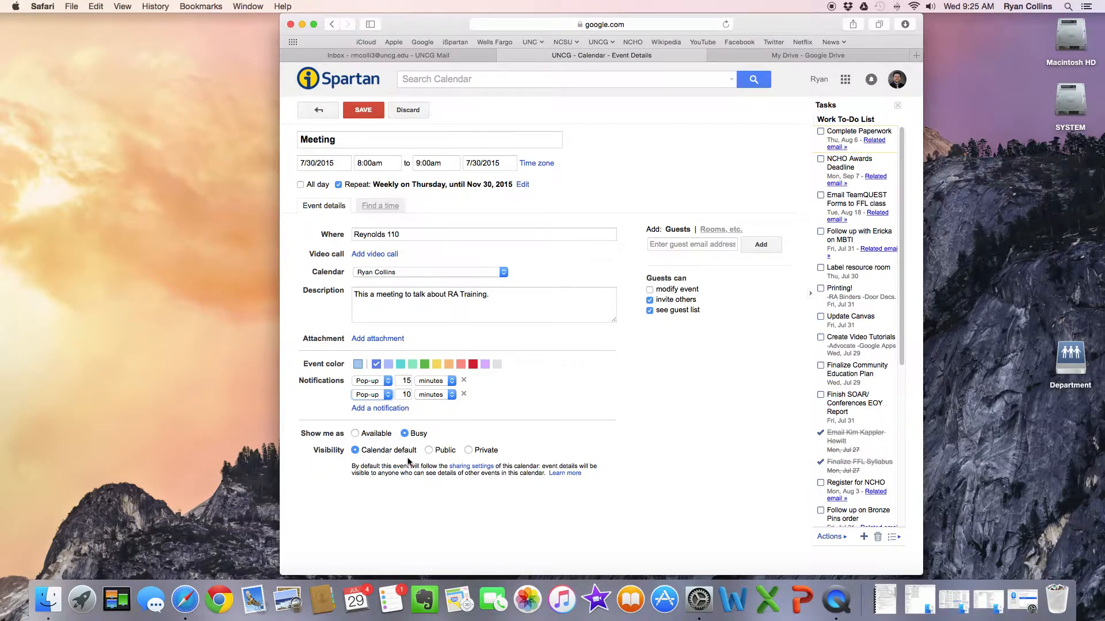
Step: Add a suggested contact to the meeting's guest list and remove that guest again
{"action": "left_click", "coordinate": [708, 246]}
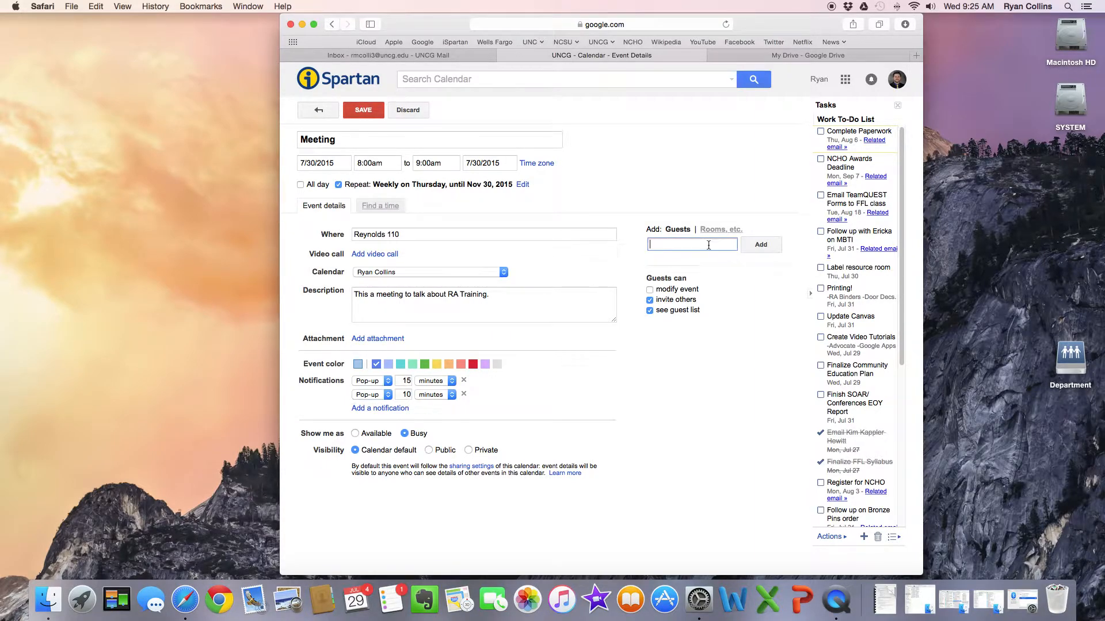
{"action": "type", "text": "chris"}
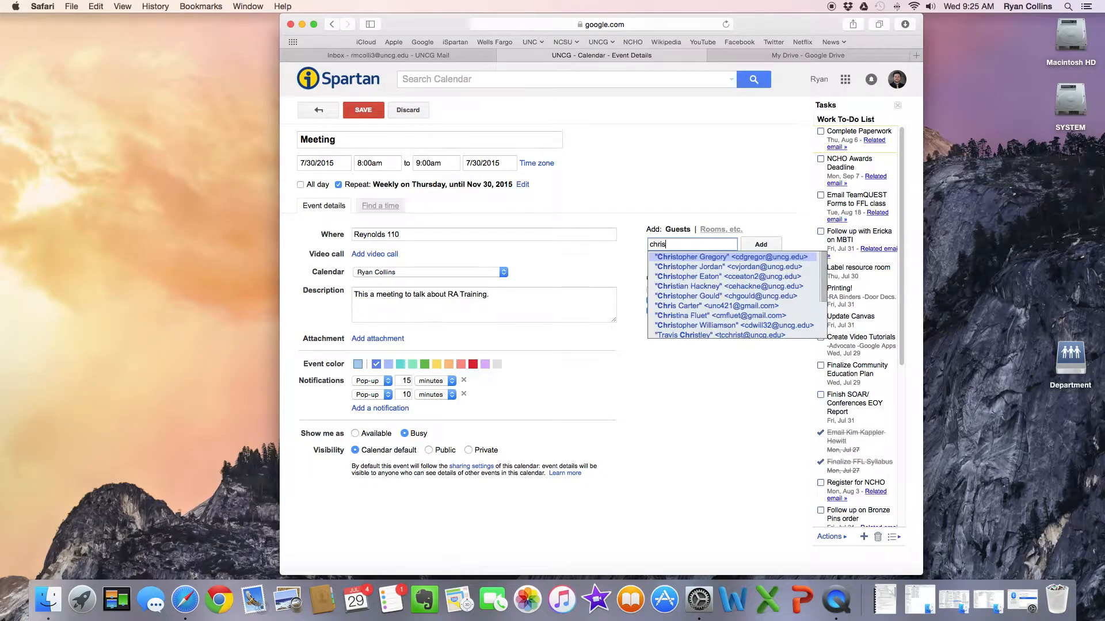
{"action": "key", "text": "Return"}
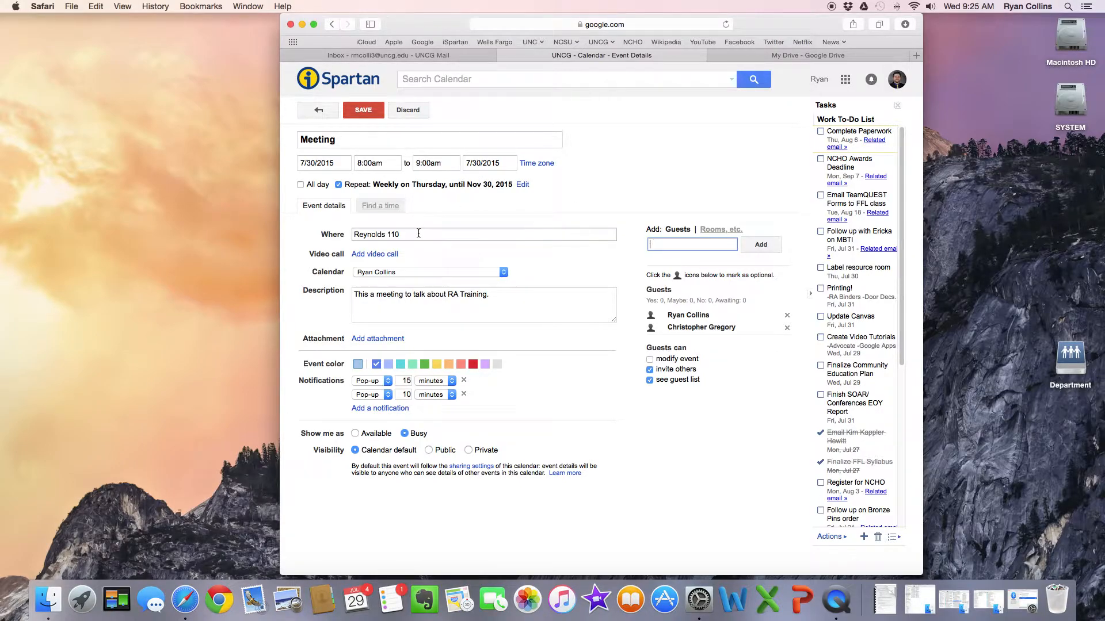
{"action": "left_click", "coordinate": [787, 328]}
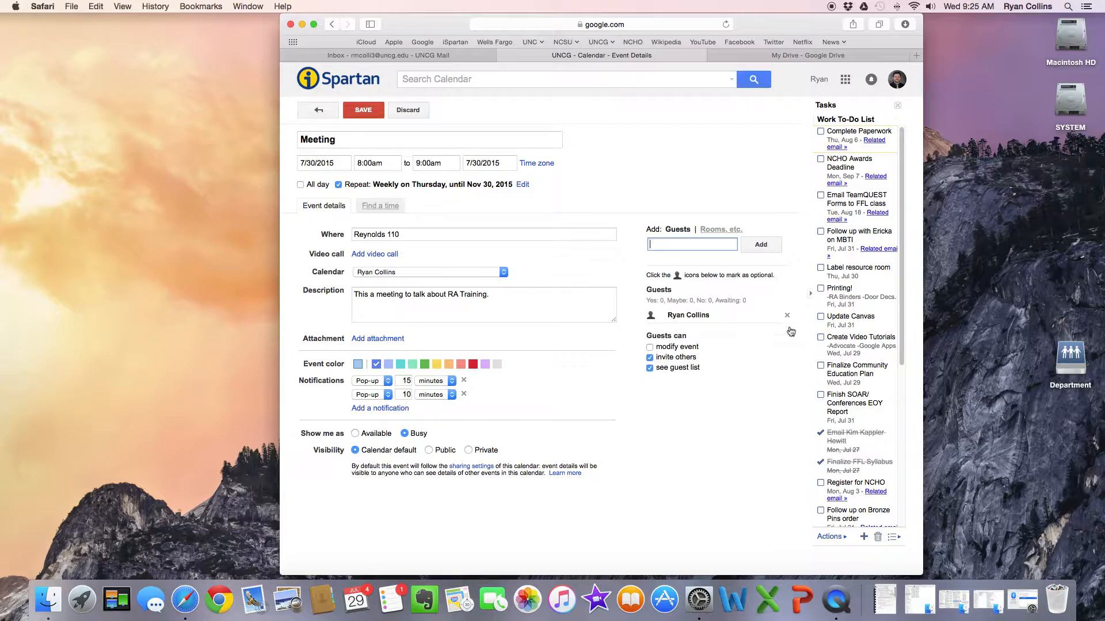
Step: Add three colleagues as guests while comparing everyone's schedules for July 30 with Find a time
{"action": "left_click", "coordinate": [380, 206]}
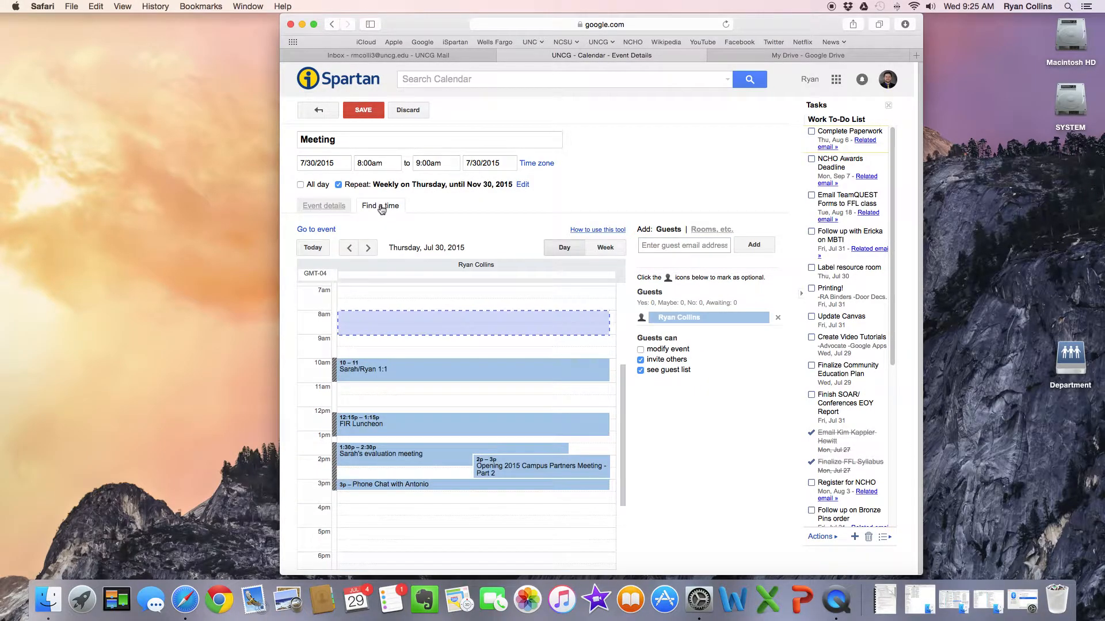
{"action": "left_click", "coordinate": [688, 247]}
{"action": "type", "text": "chris"}
{"action": "key", "text": "Return"}
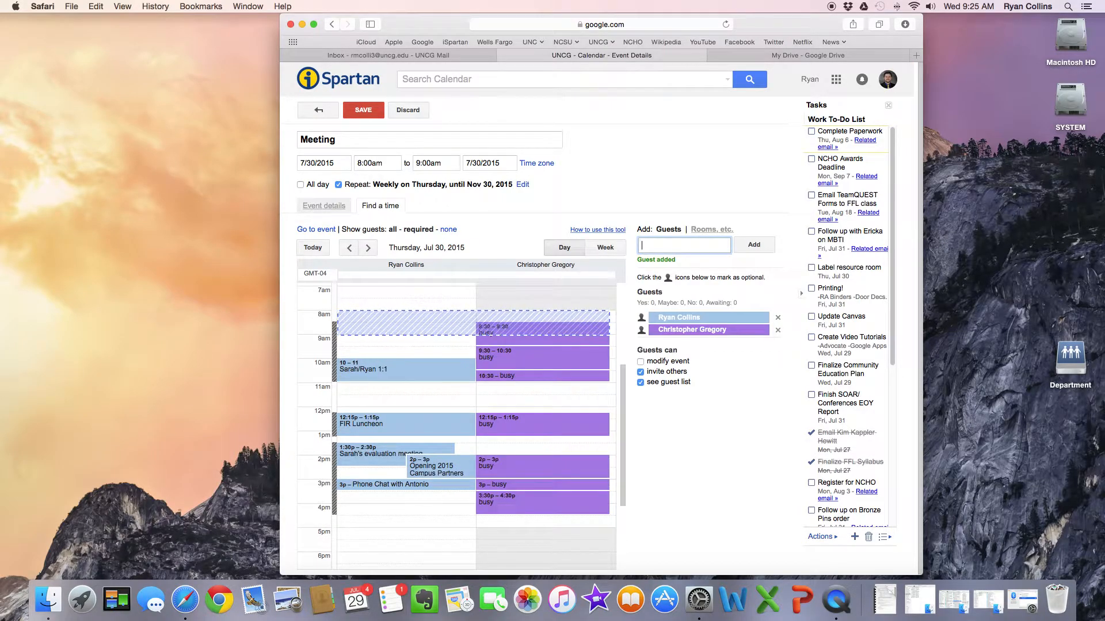
{"action": "type", "text": "mega"}
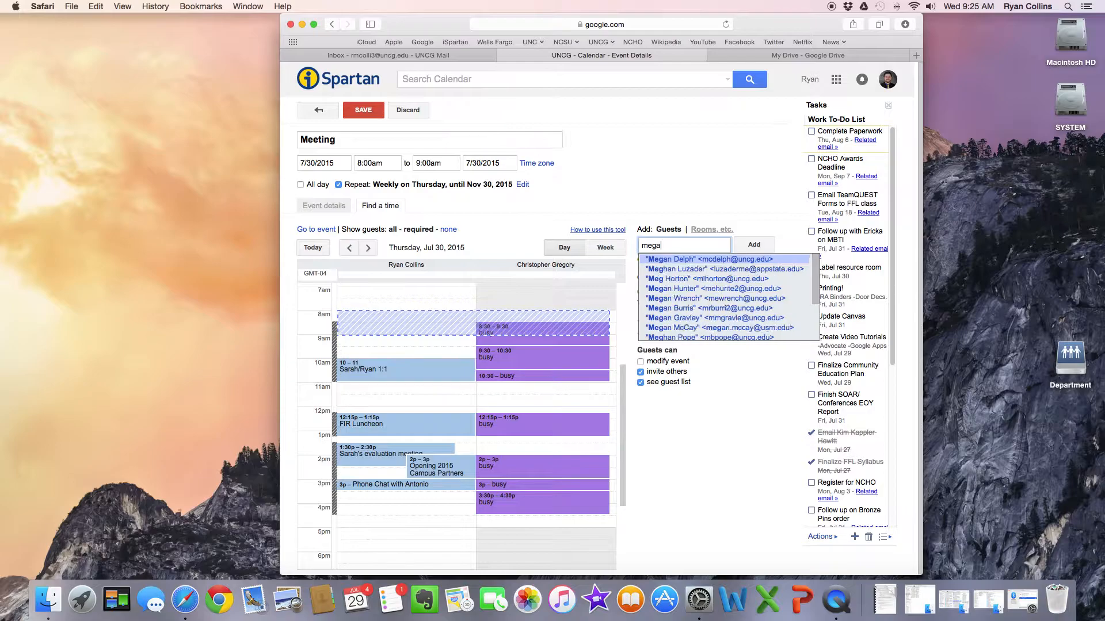
{"action": "key", "text": "Return"}
{"action": "type", "text": "coret"}
{"action": "key", "text": "Return"}
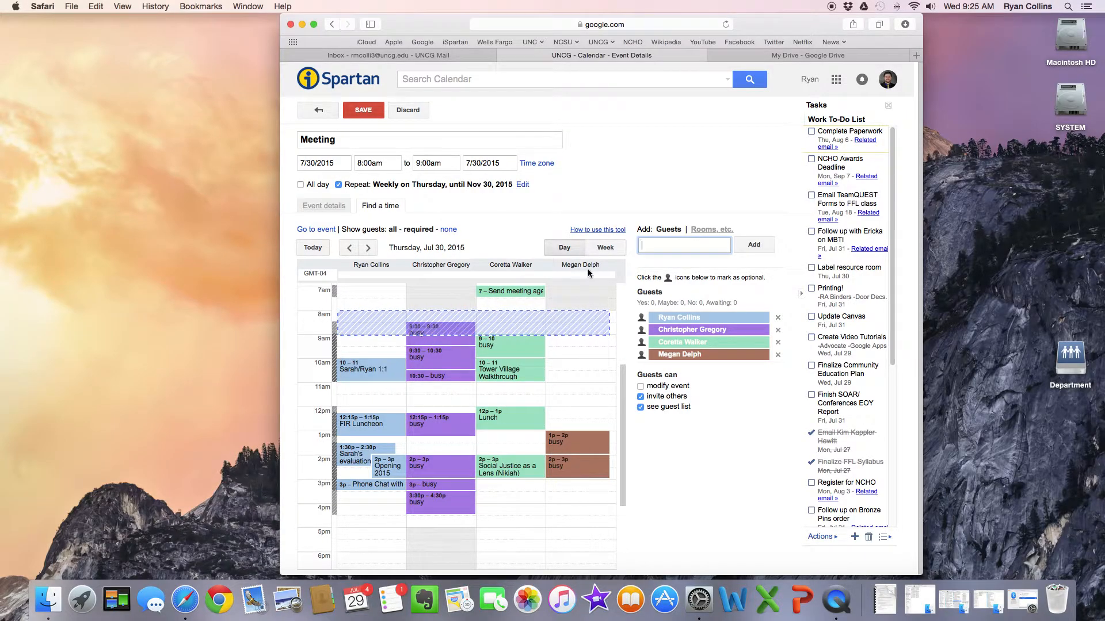
Step: Move the meeting to Thursday, July 30, 11:00am to 12:00pm using the weekly schedule comparison, and return to the event details
{"action": "left_click", "coordinate": [591, 247]}
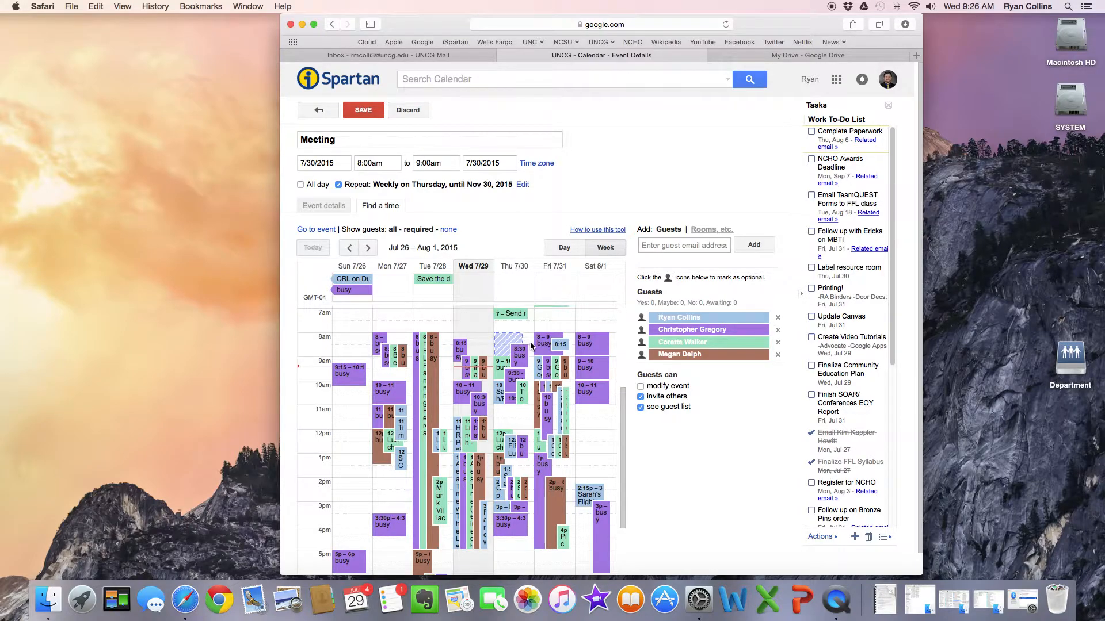
{"action": "left_click", "coordinate": [519, 420]}
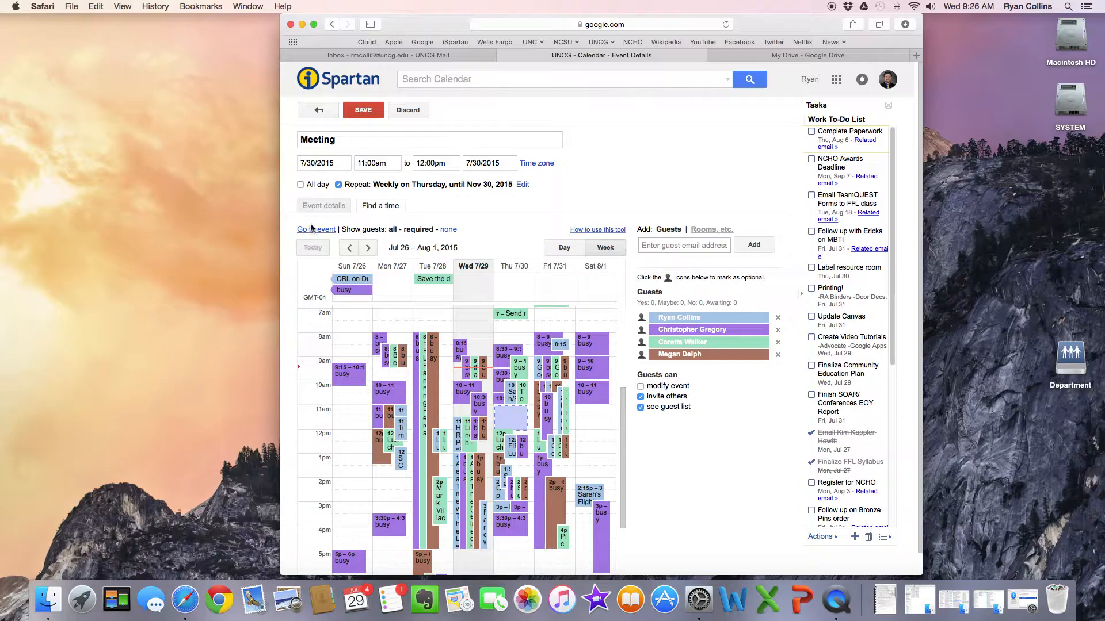
{"action": "left_click", "coordinate": [335, 208]}
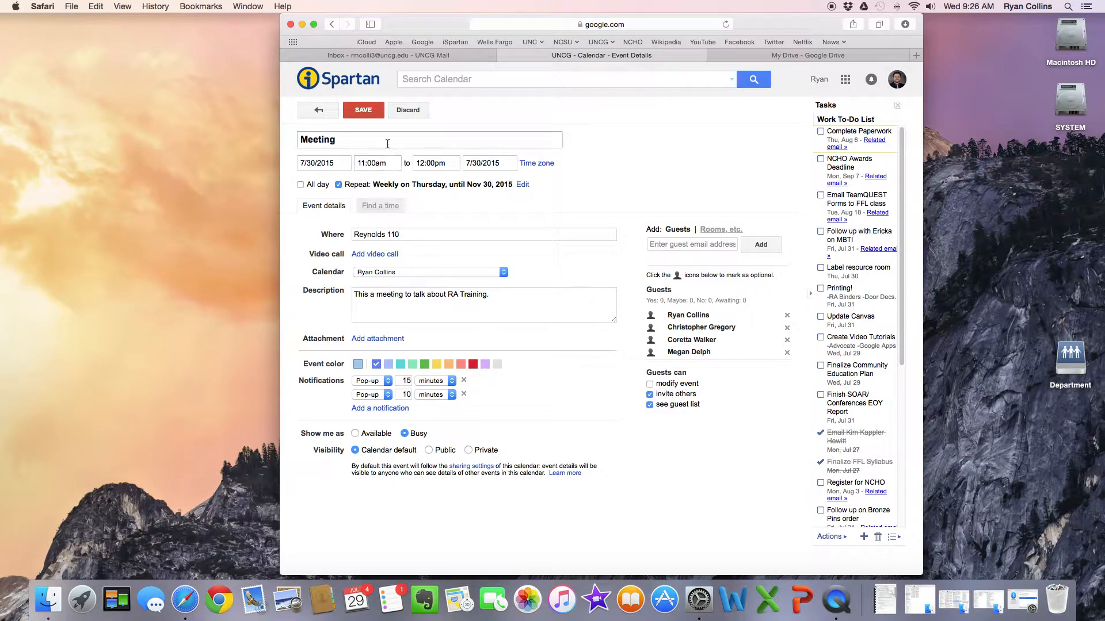
Step: Remove the three added colleagues from the guest list without sending invitations, and save the meeting
{"action": "left_click", "coordinate": [366, 113]}
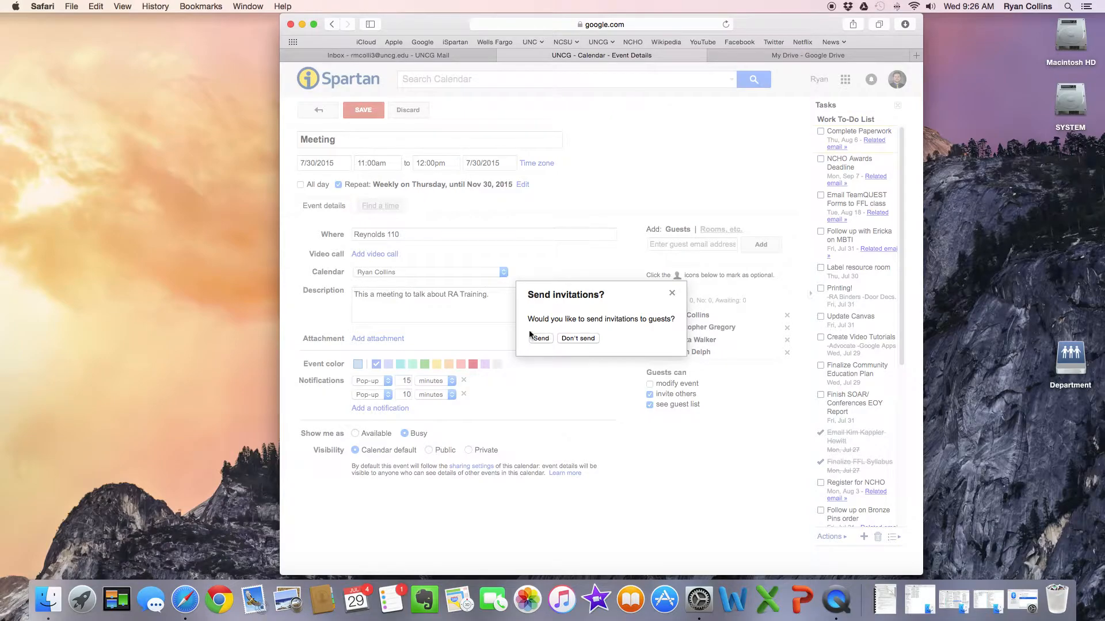
{"action": "left_click", "coordinate": [672, 294]}
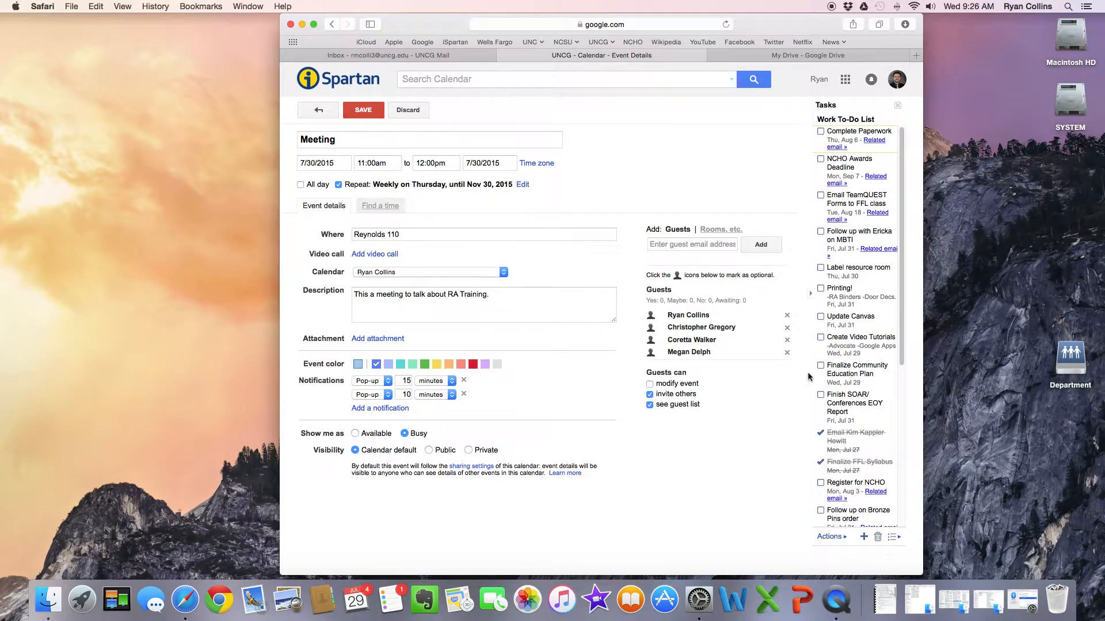
{"action": "left_click", "coordinate": [787, 329]}
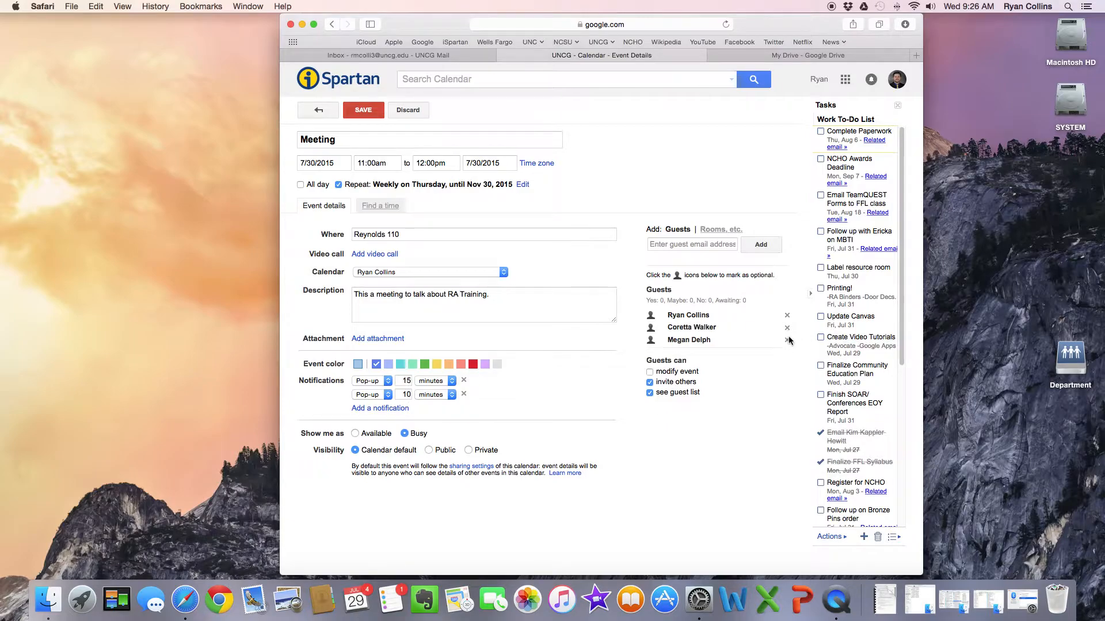
{"action": "left_click", "coordinate": [787, 329]}
{"action": "left_click", "coordinate": [787, 329]}
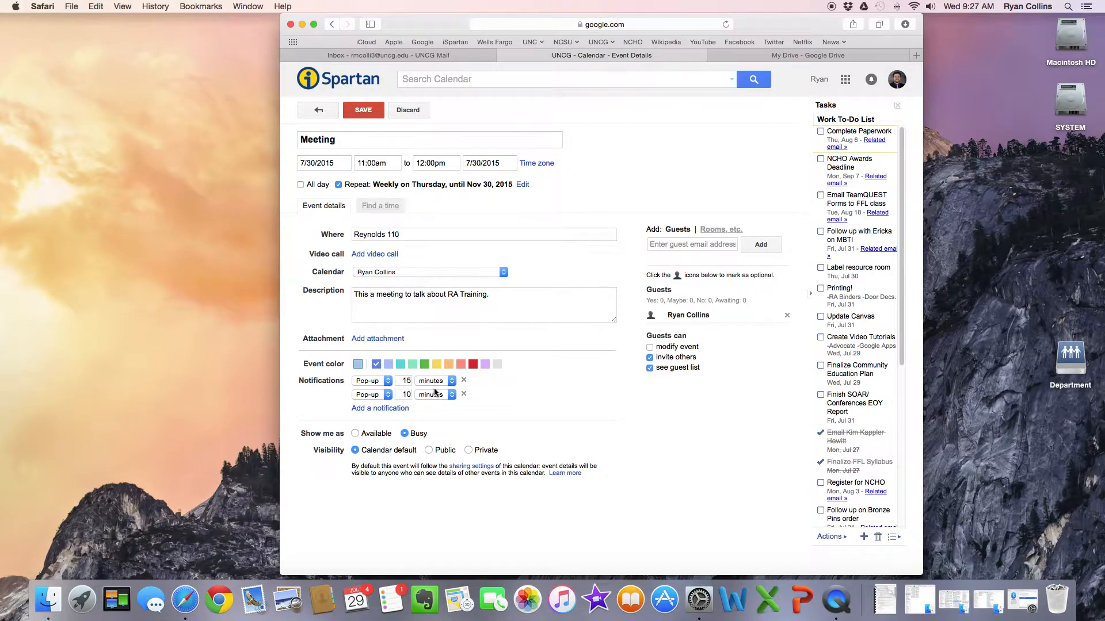
{"action": "left_click", "coordinate": [363, 112]}
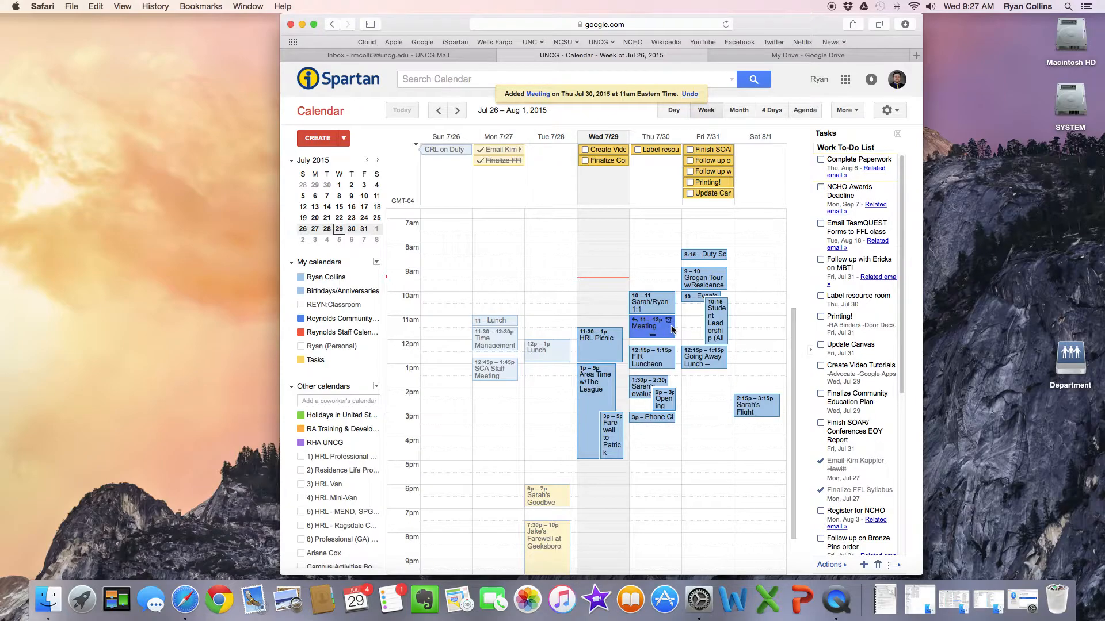
Step: Check the next two weeks for the repeated Thursday meeting and return to the current week
{"action": "left_click", "coordinate": [458, 112]}
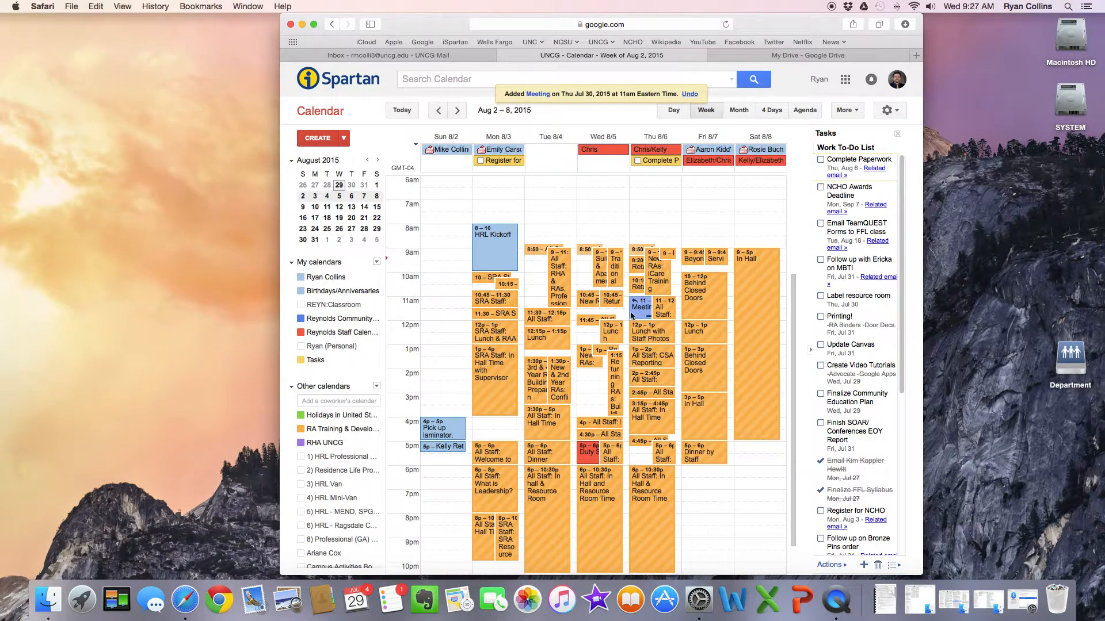
{"action": "left_click", "coordinate": [458, 112]}
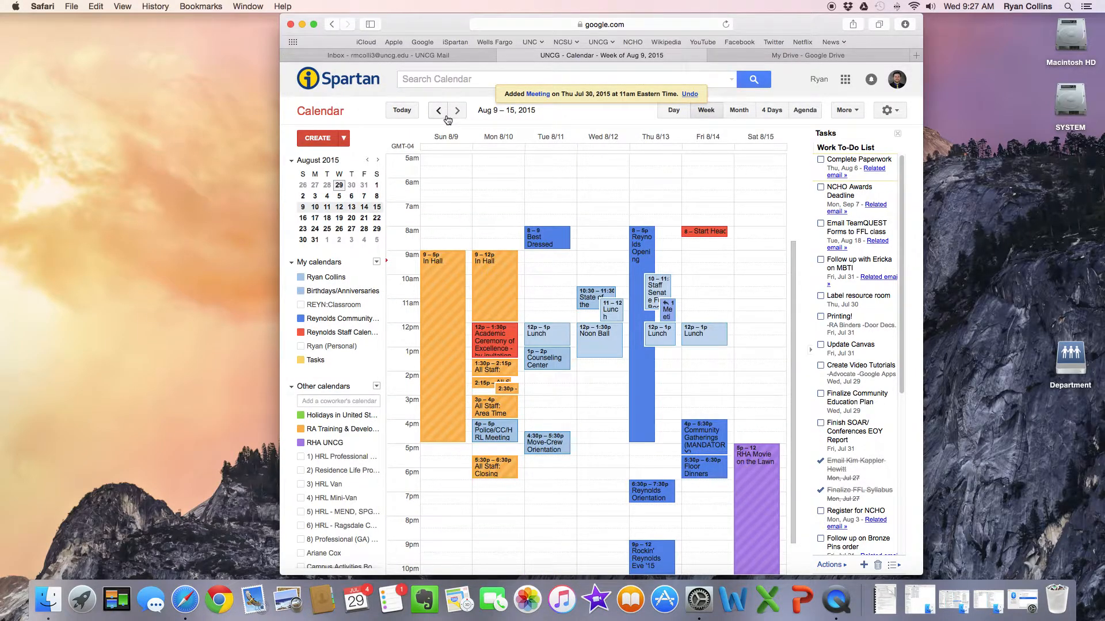
{"action": "left_click", "coordinate": [407, 111]}
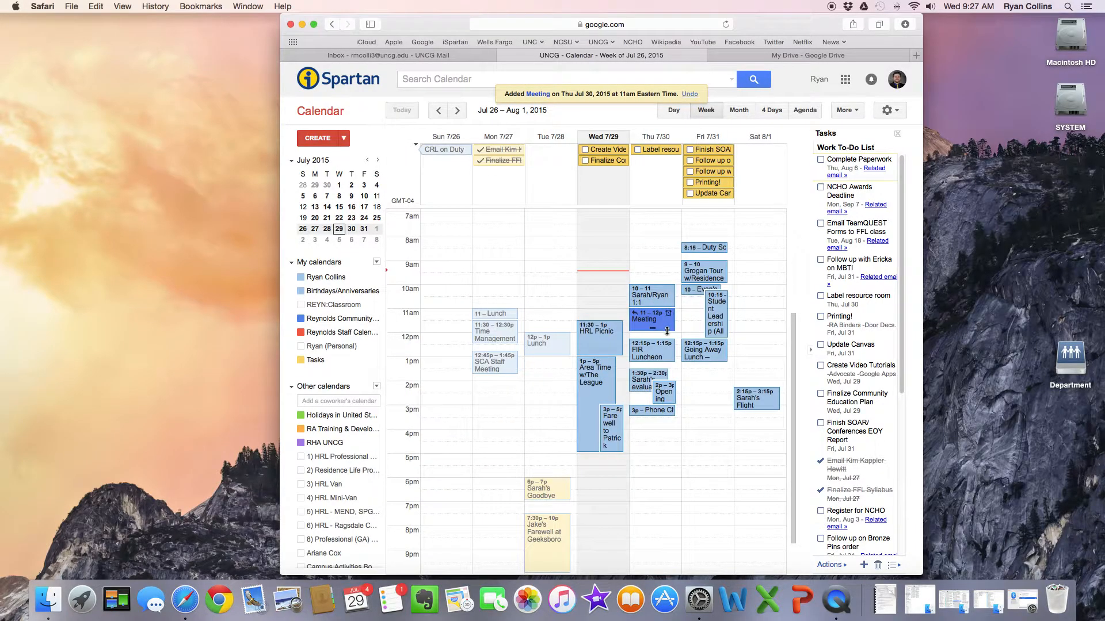
{"action": "scroll", "coordinate": [668, 322], "scroll_direction": "up", "scroll_amount": 1}
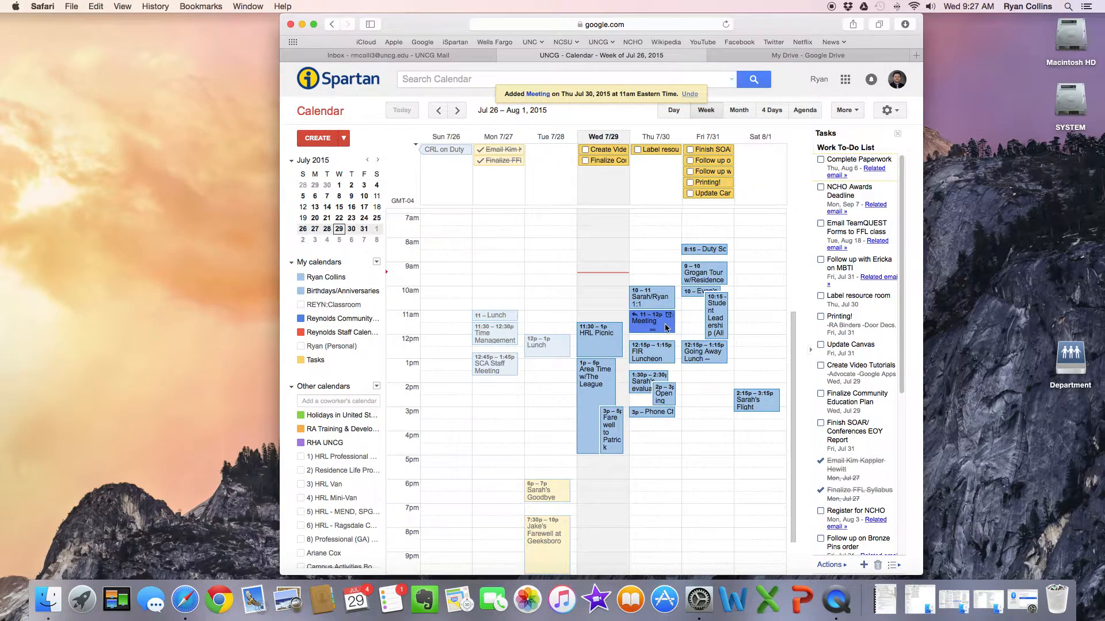
Step: Respond Yes to the July 30 meeting, for that occurrence only
{"action": "left_click", "coordinate": [667, 328]}
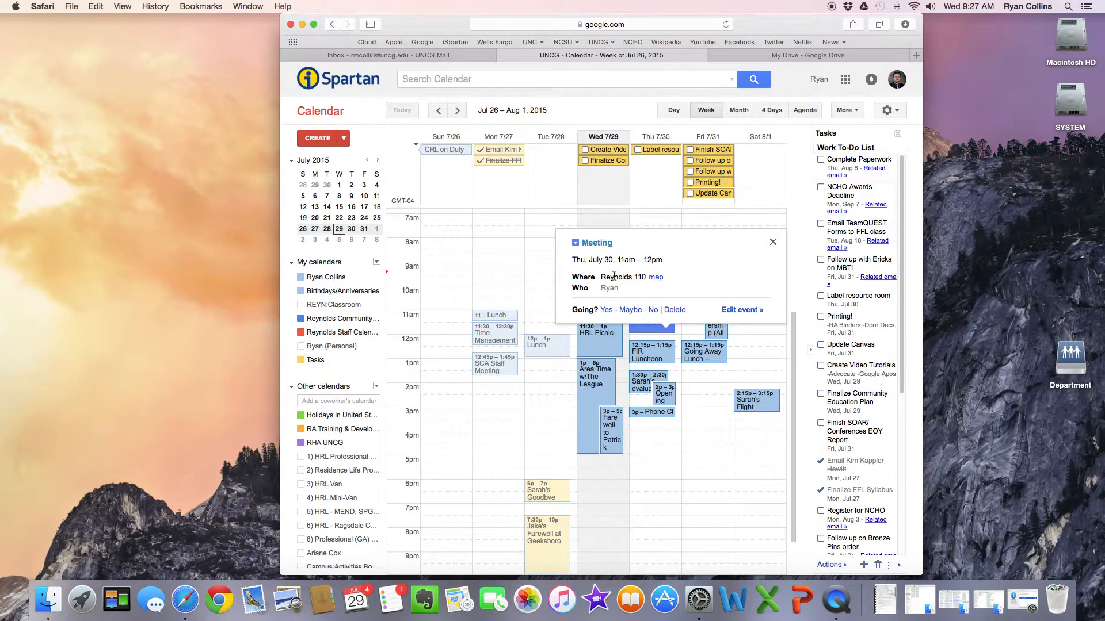
{"action": "left_click", "coordinate": [605, 311]}
{"action": "left_click", "coordinate": [450, 312]}
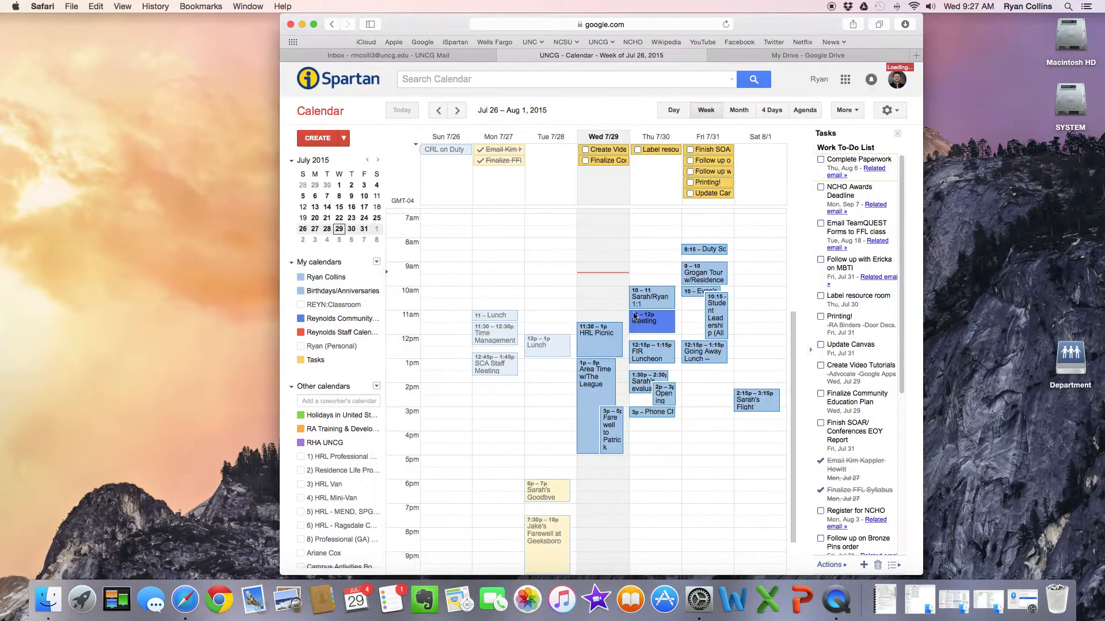
Step: Review the July 30 meeting's full event details and return to the calendar without changing anything
{"action": "left_click", "coordinate": [666, 328]}
{"action": "left_click", "coordinate": [745, 314]}
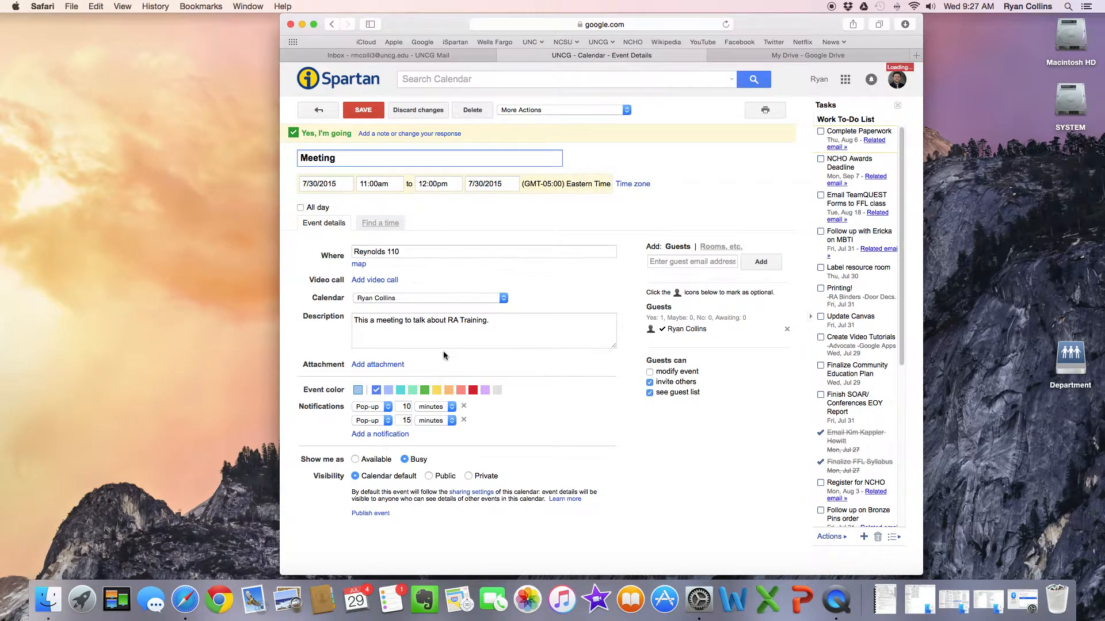
{"action": "left_click", "coordinate": [306, 107]}
Step: Delete the July 30 meeting and the remaining repeating series from its August 6 occurrence, and return to the week of July 26
{"action": "left_click", "coordinate": [647, 329]}
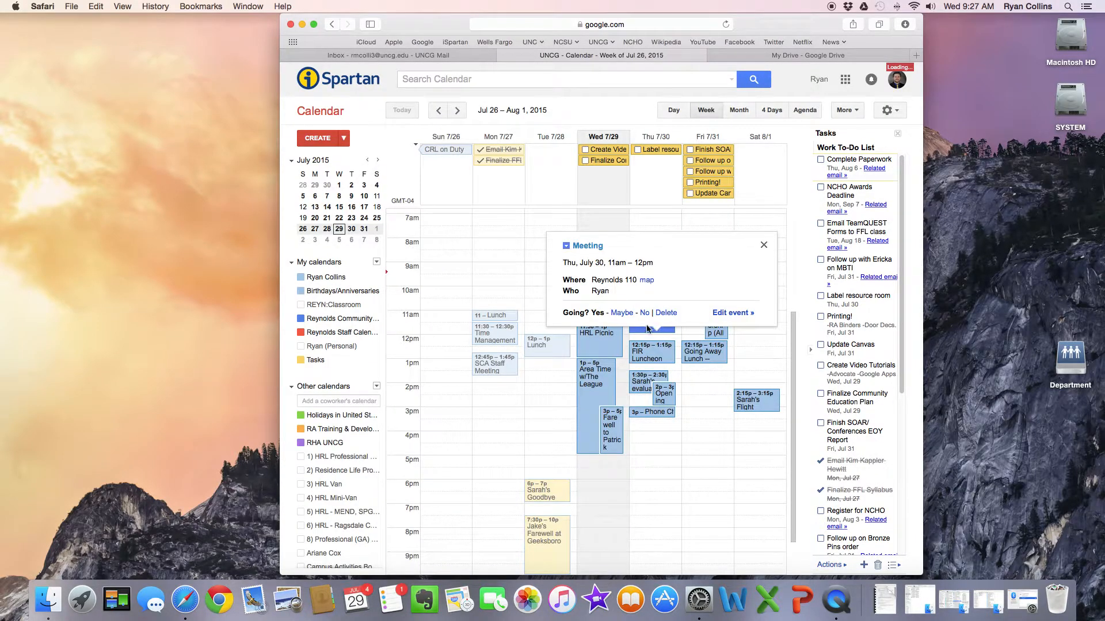
{"action": "left_click", "coordinate": [666, 313]}
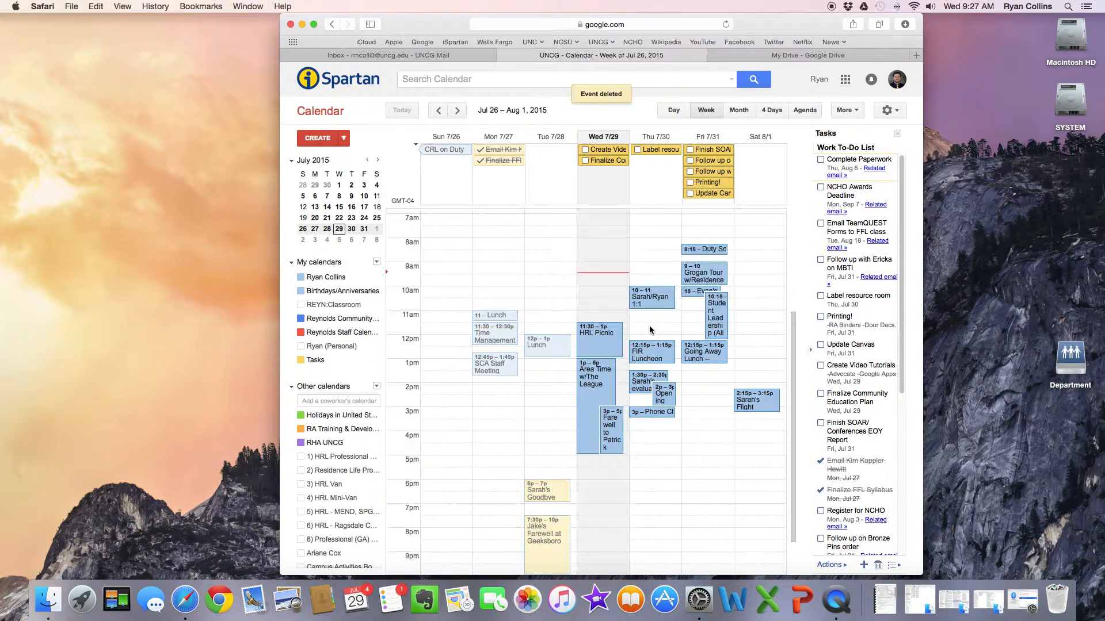
{"action": "left_click", "coordinate": [458, 110]}
{"action": "left_click", "coordinate": [641, 316]}
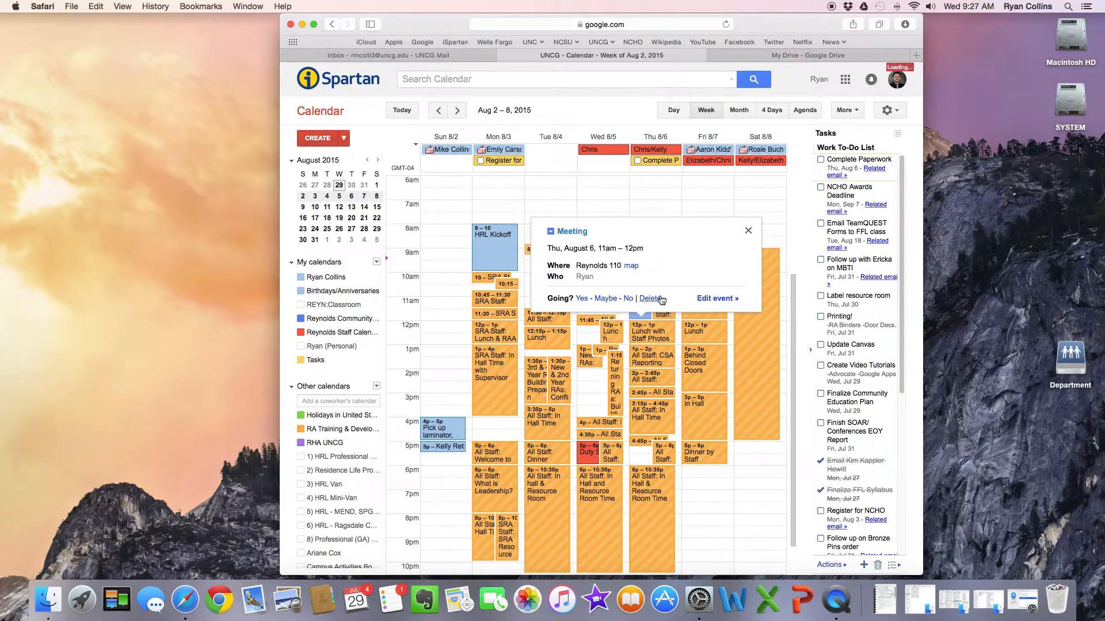
{"action": "left_click", "coordinate": [661, 299]}
{"action": "left_click", "coordinate": [473, 348]}
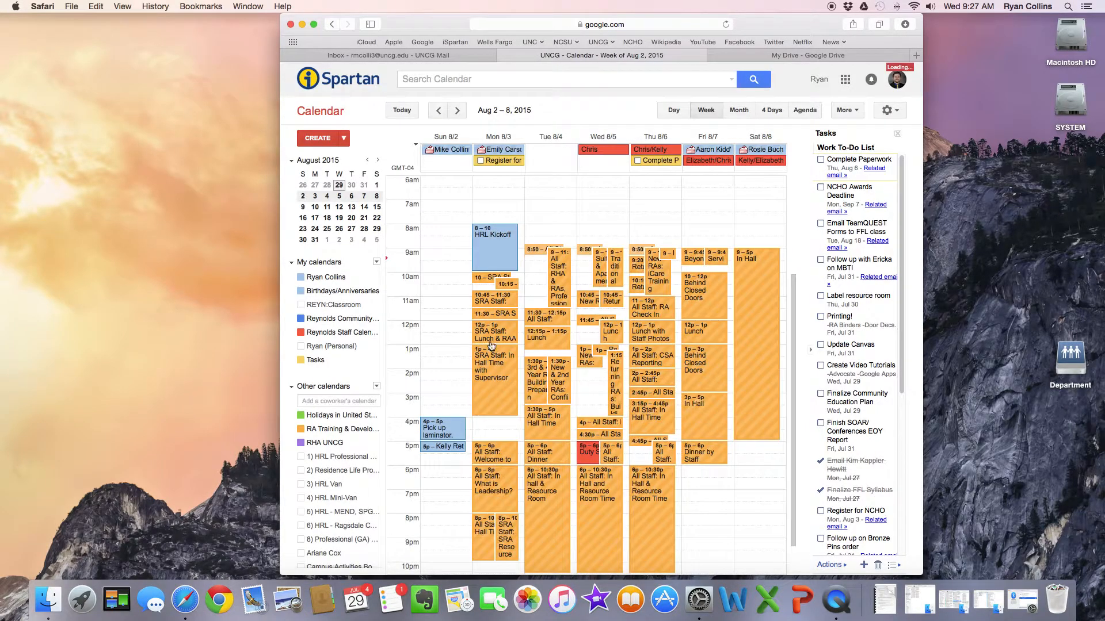
{"action": "left_click", "coordinate": [438, 110]}
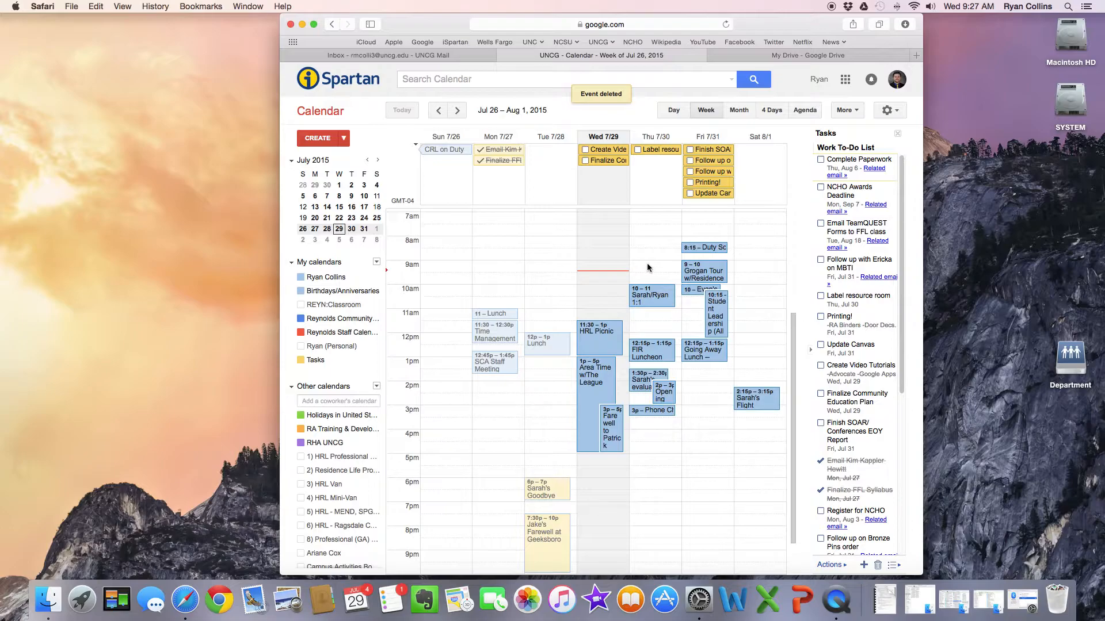
Step: Start a new event on Thursday, July 30, 9am to 10am, and close it without creating it
{"action": "left_click", "coordinate": [662, 274]}
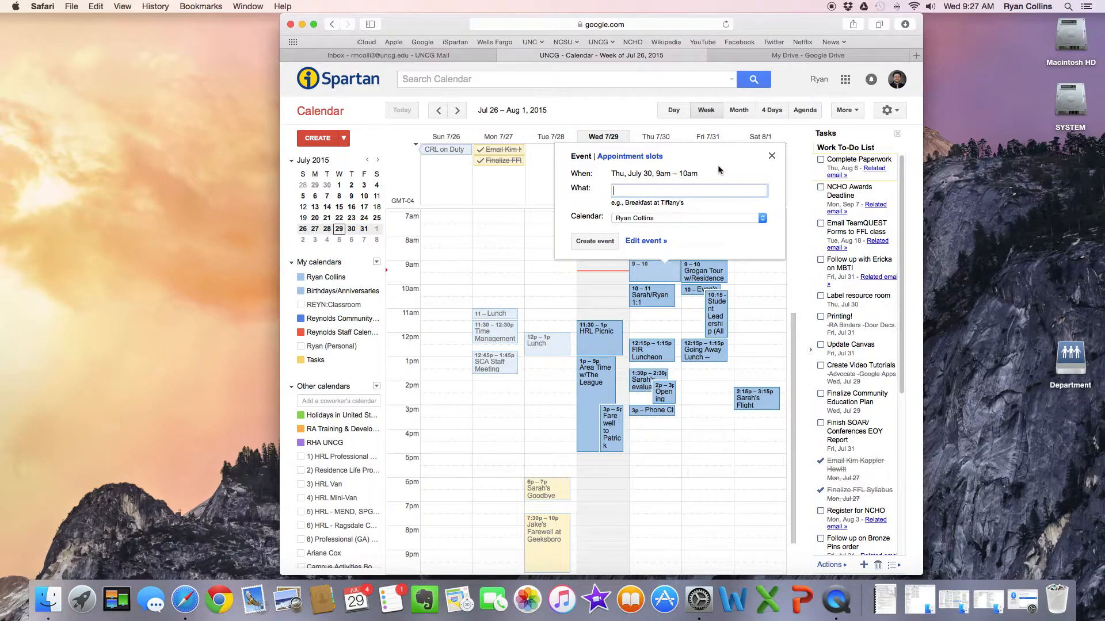
{"action": "left_click", "coordinate": [772, 156]}
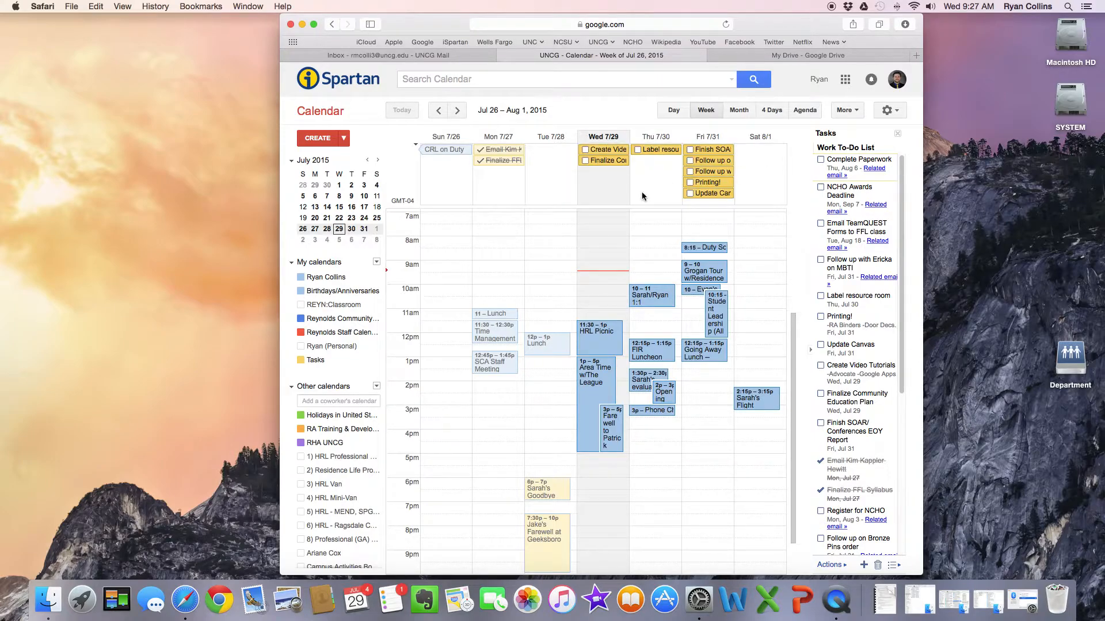
Step: Quick-create a 9am event "Meeting in Reynolds 110" on Saturday, September 19 from the month view, and open its summary
{"action": "left_click", "coordinate": [738, 111]}
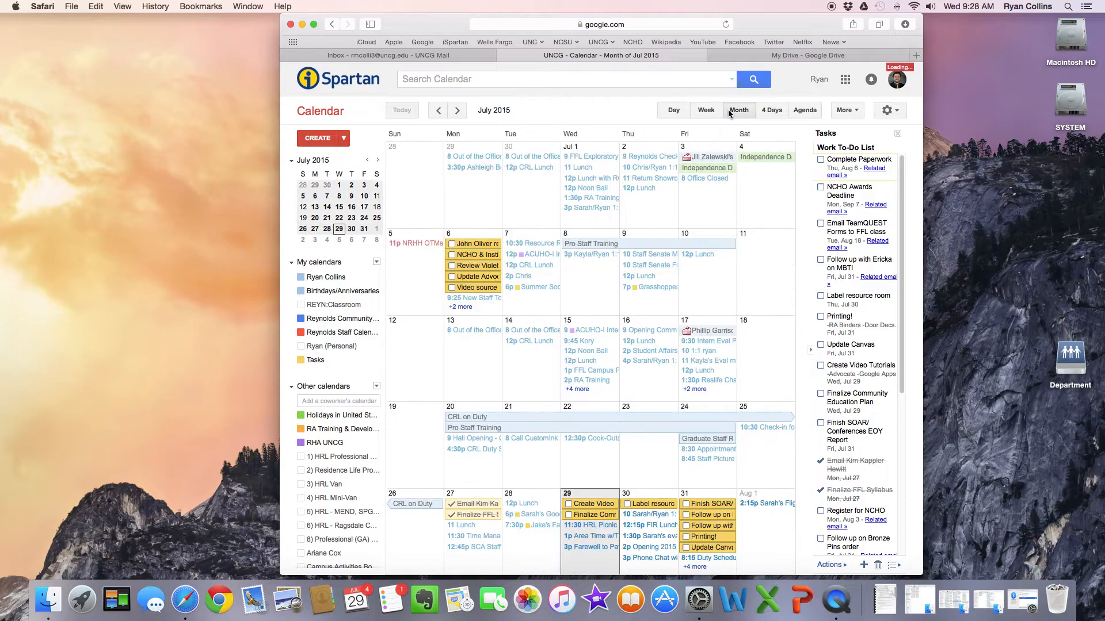
{"action": "left_click", "coordinate": [457, 111]}
{"action": "left_click", "coordinate": [457, 111]}
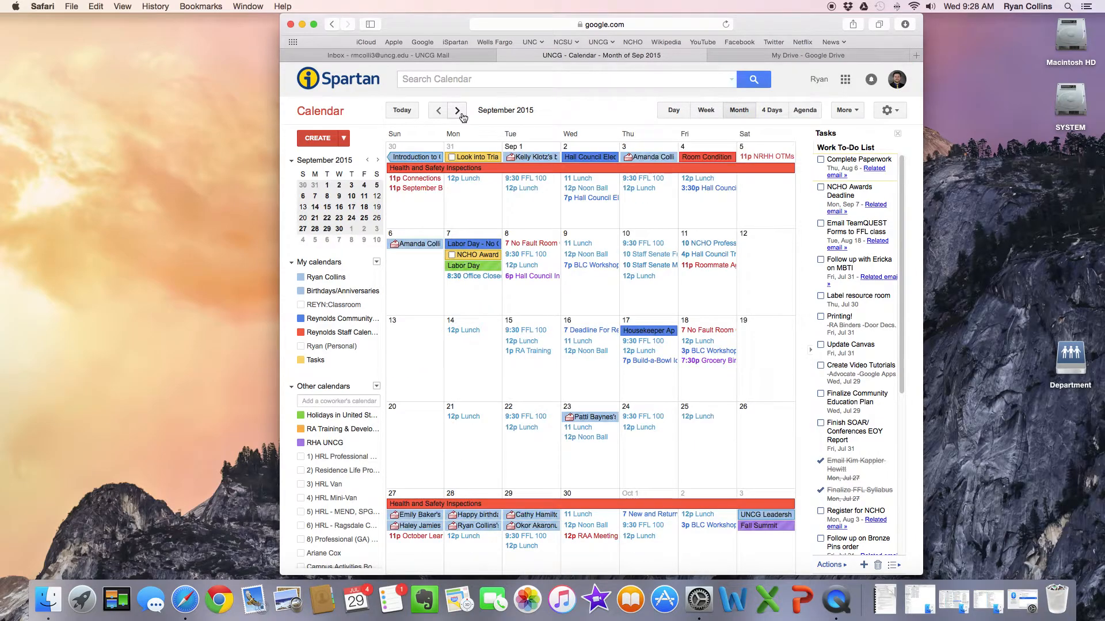
{"action": "left_click", "coordinate": [766, 352]}
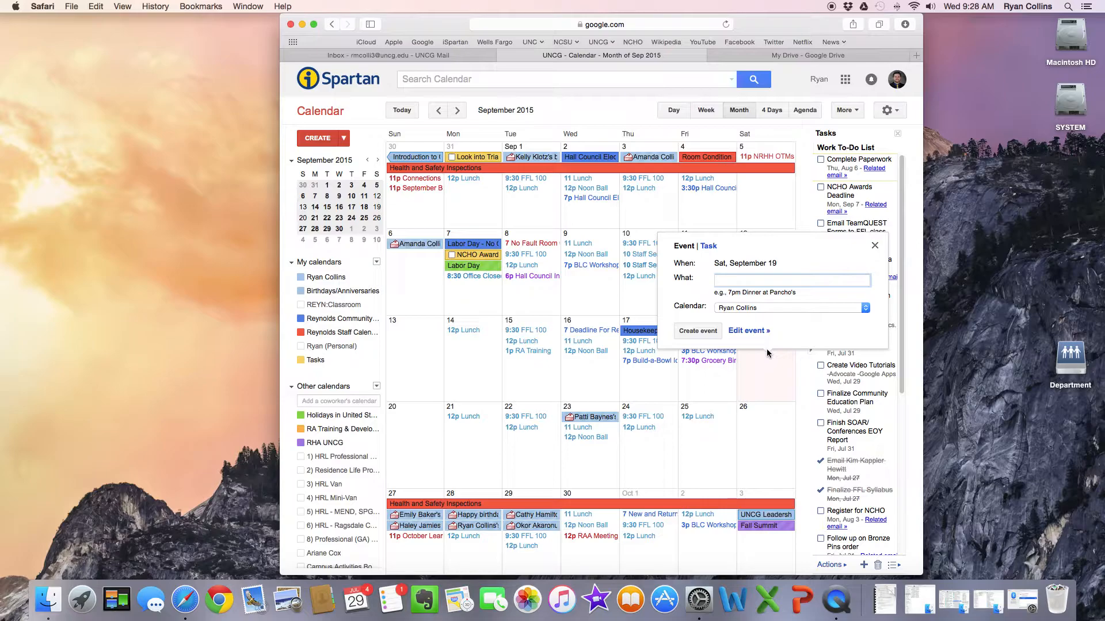
{"action": "type", "text": "Meeting"}
{"action": "type", "text": "the R"}
{"action": "type", "text": "eynolds 110"}
{"action": "left_click", "coordinate": [694, 332]}
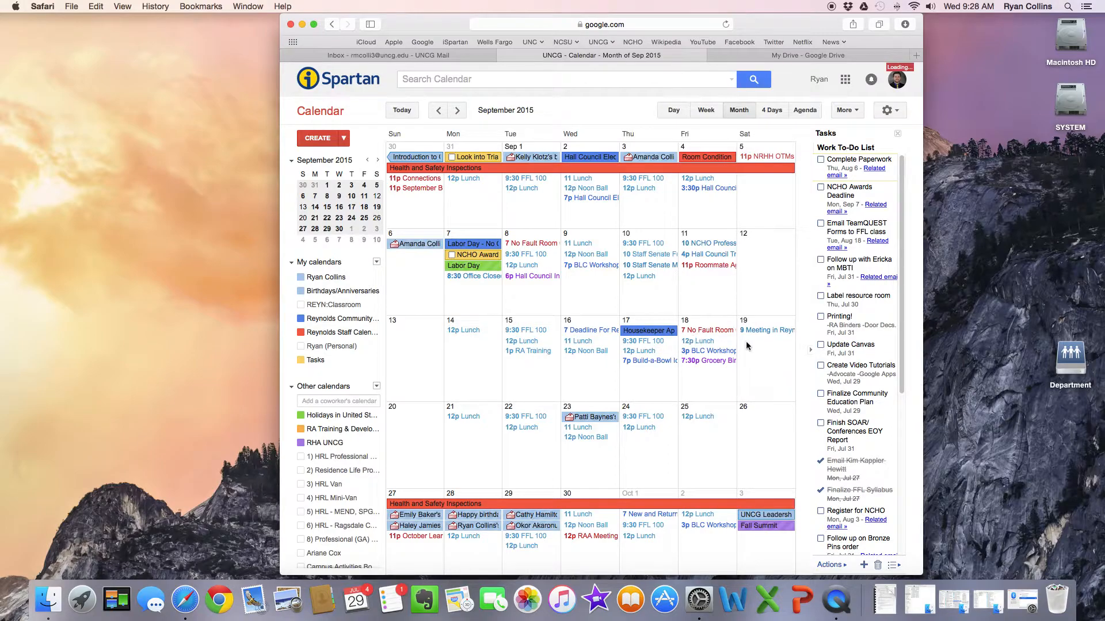
{"action": "left_click", "coordinate": [769, 333]}
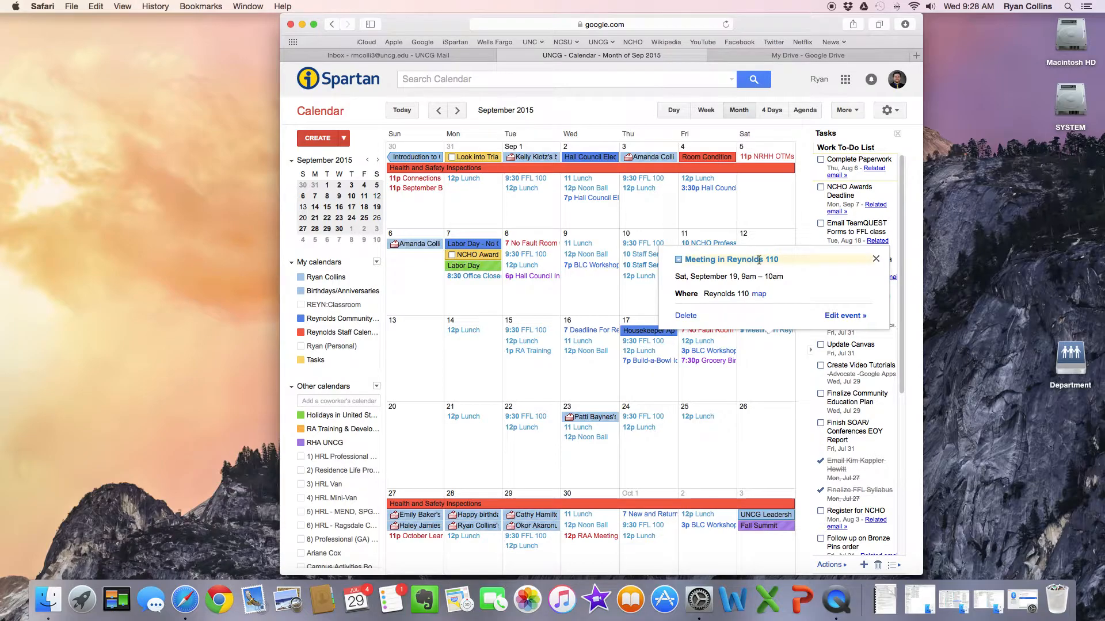
Step: Discard the title edit on the September 19 event "Meeting in Reynolds 110" and delete the event
{"action": "left_click", "coordinate": [759, 260]}
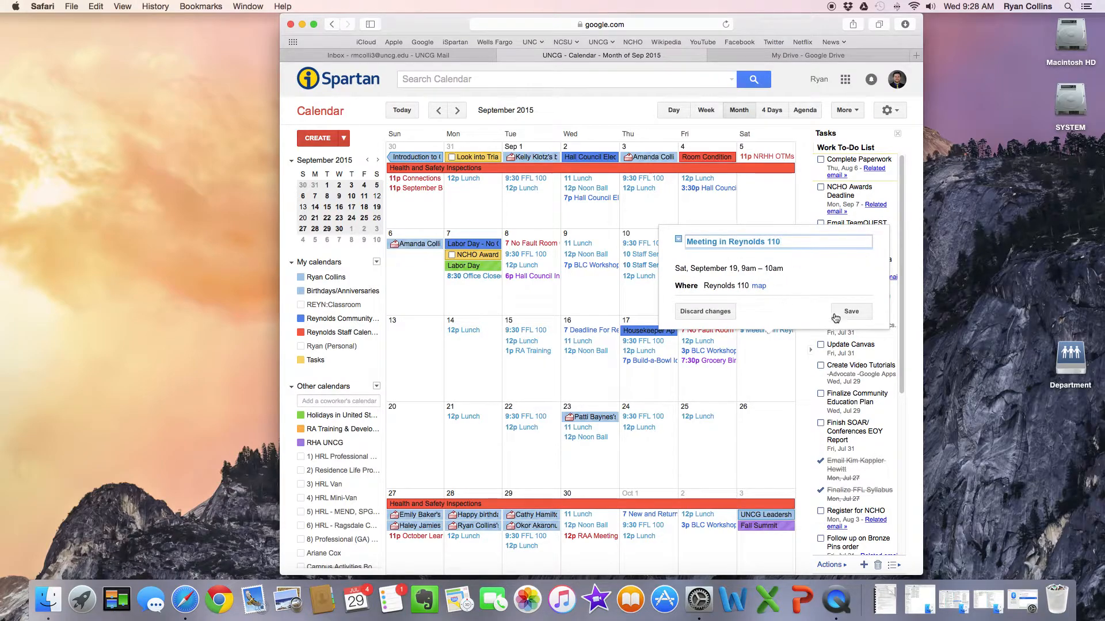
{"action": "left_click", "coordinate": [720, 312]}
{"action": "left_click", "coordinate": [770, 331]}
{"action": "left_click", "coordinate": [703, 323]}
Step: Quick-create an event on Saturday, September 19 with the text "Meeting from 9 to 11 AM in Conference Room"
{"action": "left_click", "coordinate": [757, 341]}
{"action": "type", "text": "M"}
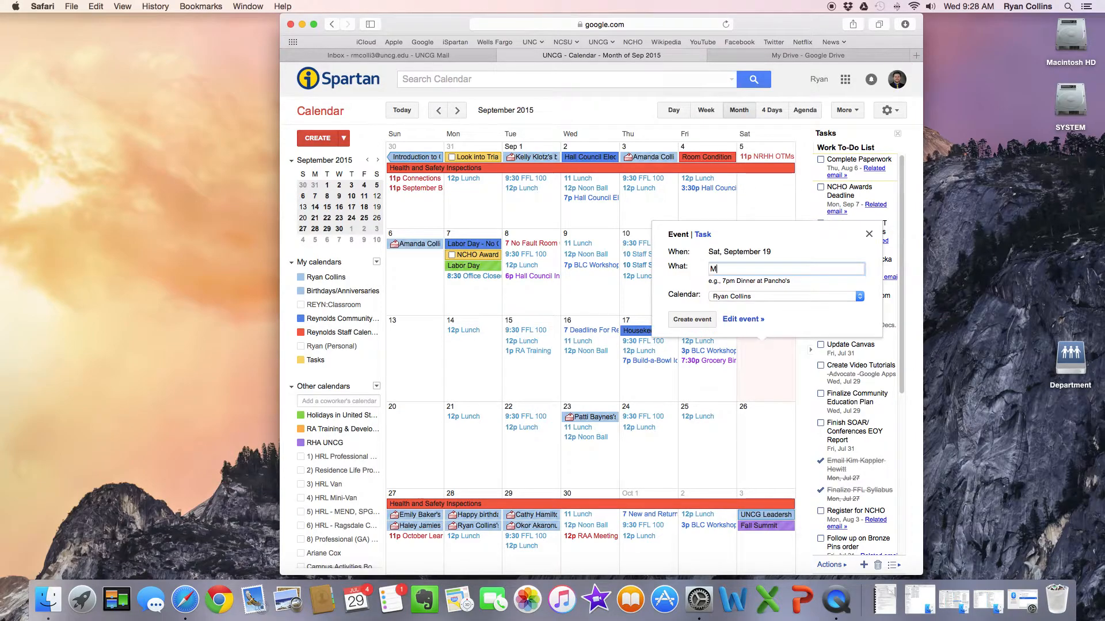
{"action": "type", "text": "eeting from 9 -"}
{"action": "key", "text": "BackSpace"}
{"action": "key", "text": "BackSpace"}
{"action": "type", "text": "to 11 AM in Conference Room"}
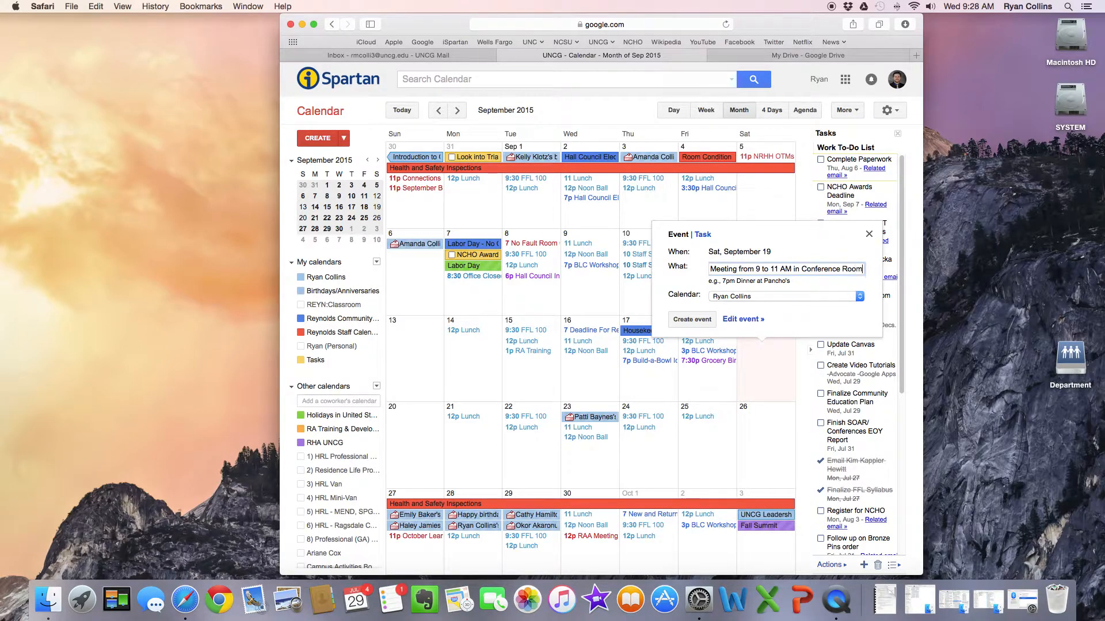
{"action": "left_click", "coordinate": [692, 320]}
Step: Return to September 2015, check the summary of the September 19 "Meeting in Conference Room" event, and close it
{"action": "scroll", "coordinate": [773, 334], "scroll_direction": "up", "scroll_amount": 1}
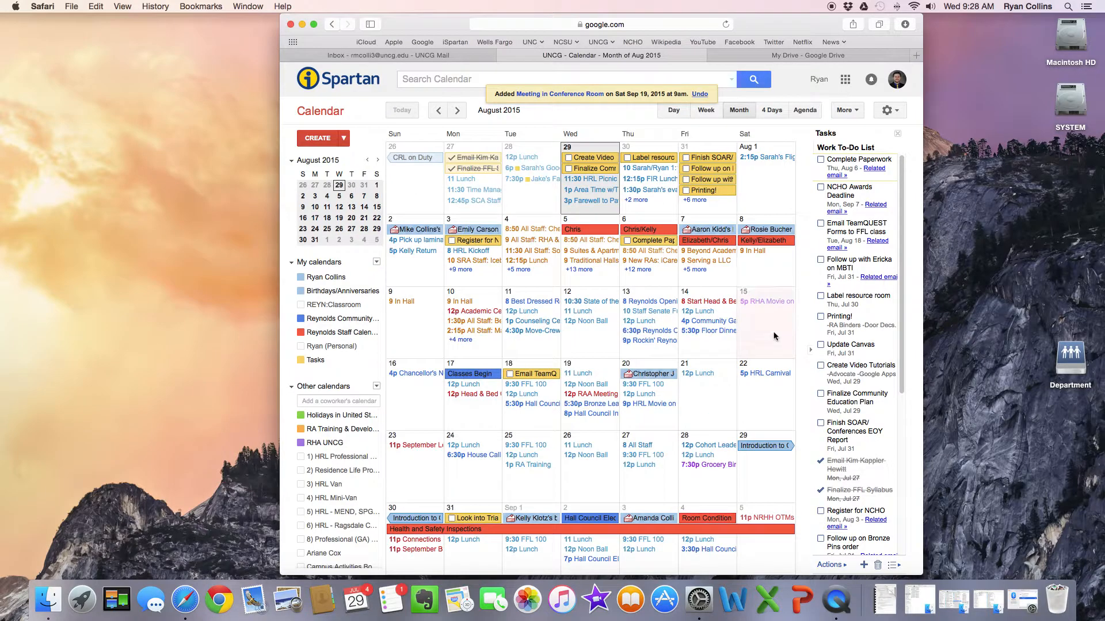
{"action": "left_click", "coordinate": [774, 337]}
{"action": "left_click", "coordinate": [457, 110]}
{"action": "left_click", "coordinate": [457, 110]}
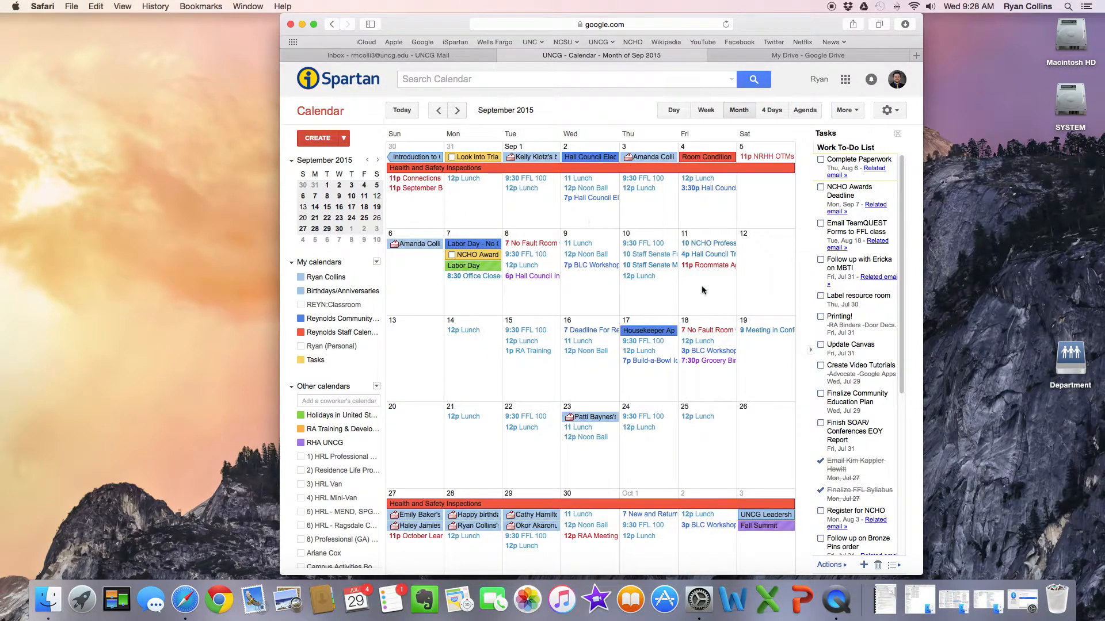
{"action": "left_click", "coordinate": [751, 330]}
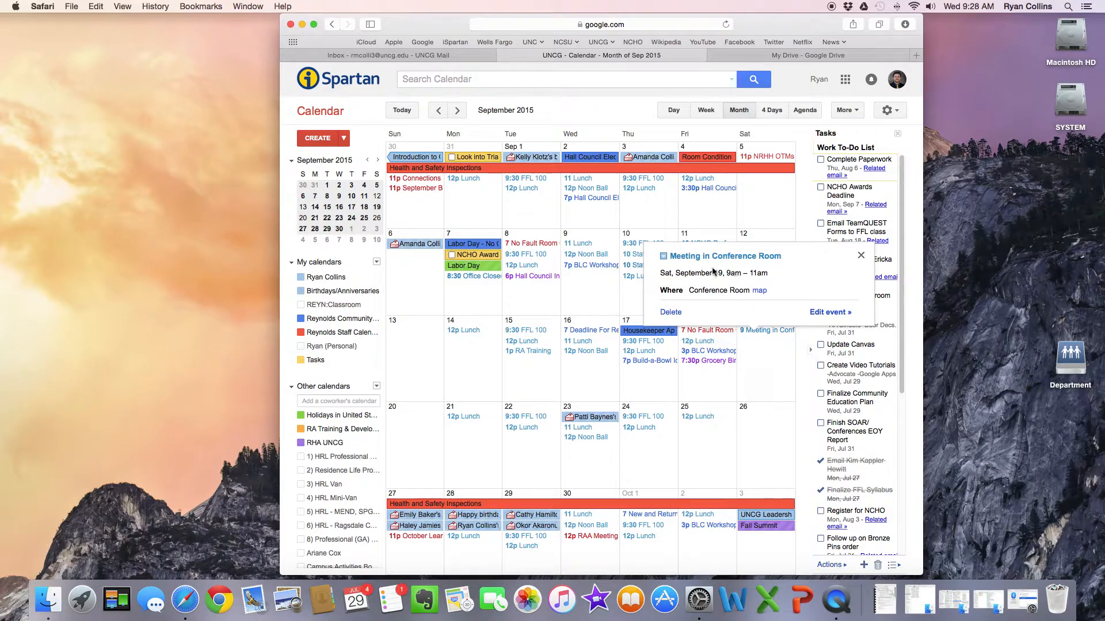
{"action": "left_click", "coordinate": [862, 257]}
Step: Delete the September 19 "Meeting in Conference Room" event and return to today's date in the week view
{"action": "left_click", "coordinate": [769, 330]}
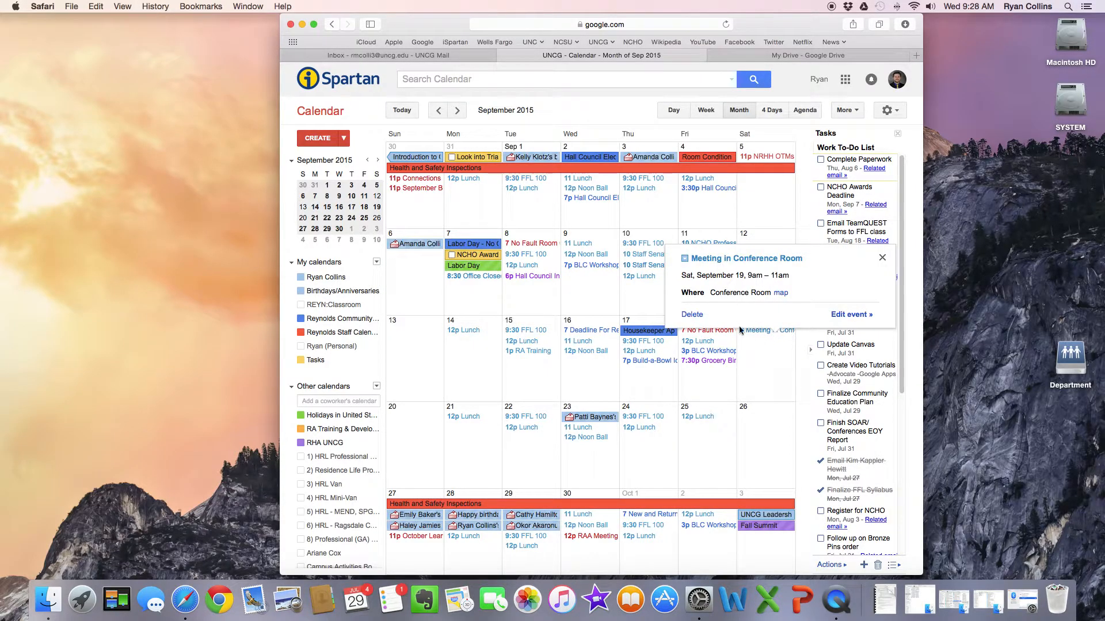
{"action": "left_click", "coordinate": [686, 318]}
{"action": "left_click", "coordinate": [401, 110]}
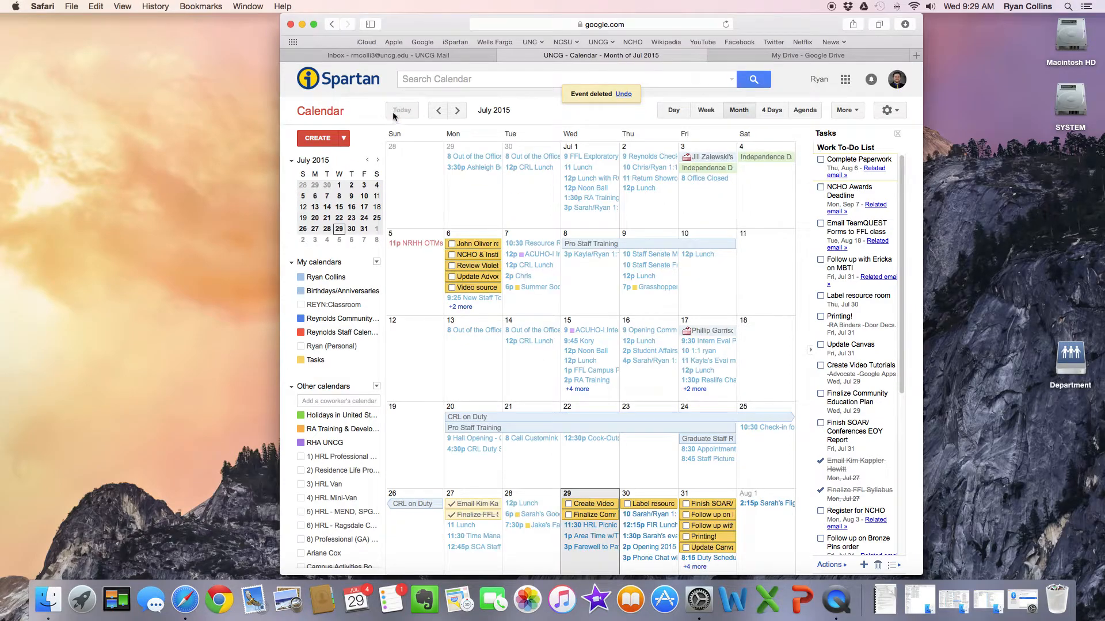
{"action": "left_click", "coordinate": [706, 110]}
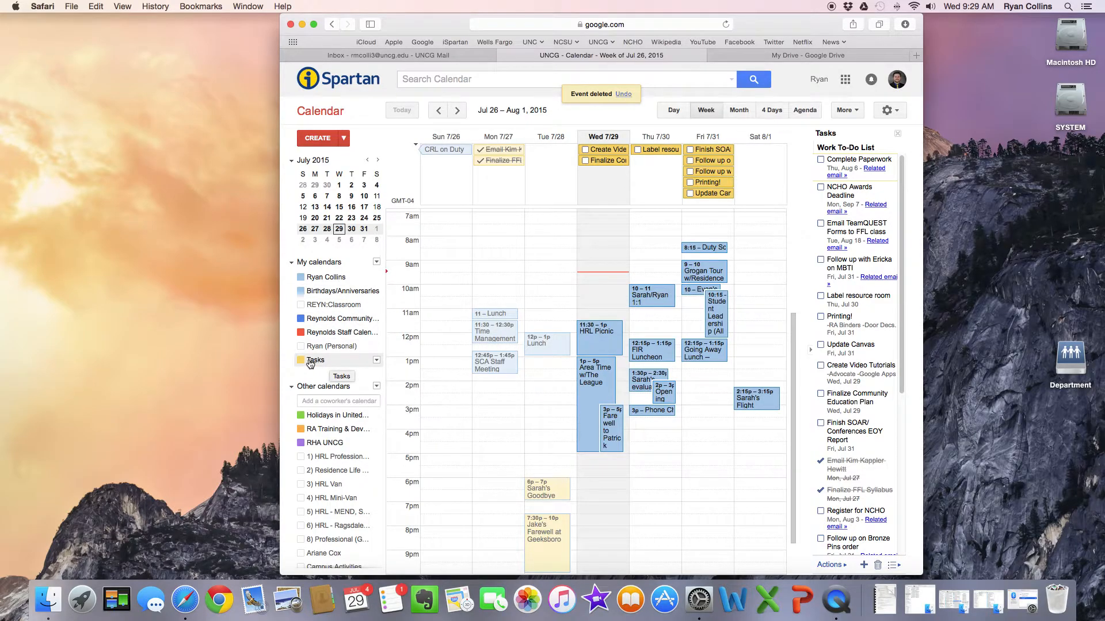
Step: Show the REYN:Classroom calendar and hide it again, repeating the toggle once
{"action": "left_click", "coordinate": [322, 308]}
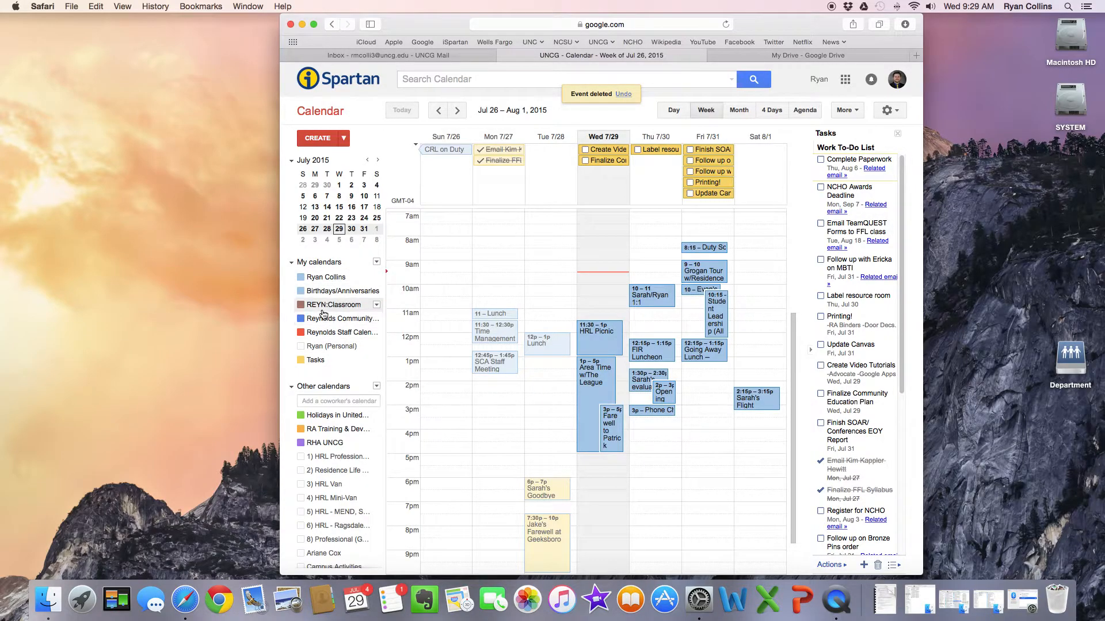
{"action": "left_click", "coordinate": [322, 310]}
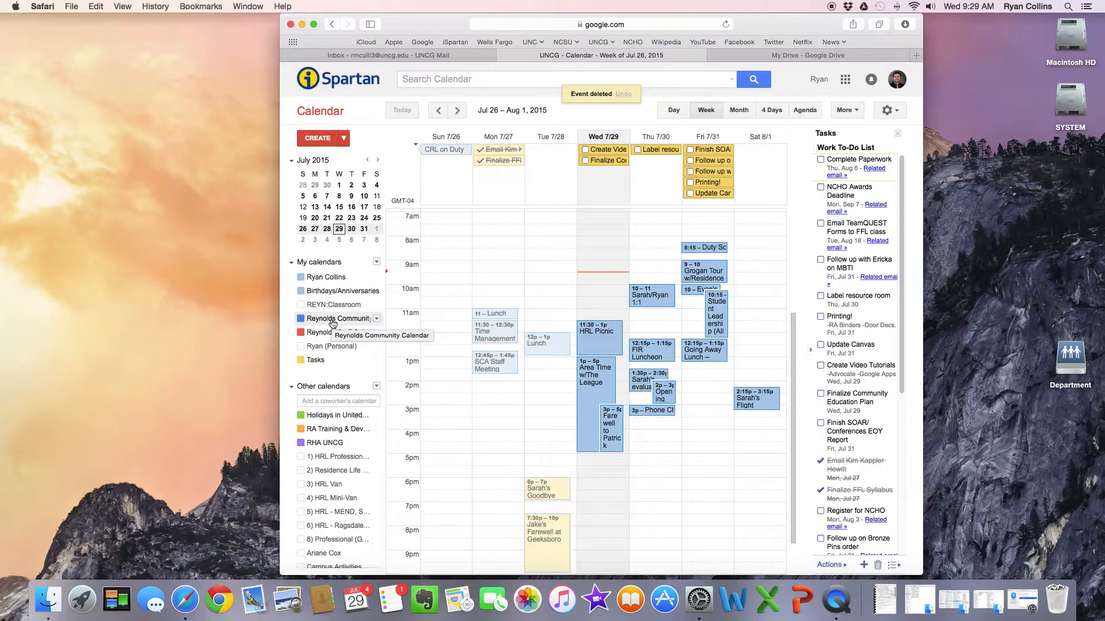
{"action": "left_click", "coordinate": [299, 307]}
{"action": "left_click", "coordinate": [298, 308]}
Step: Toggle the Reynolds staff calendar off and on in the current week and in August 2–8, and return to today
{"action": "left_click", "coordinate": [302, 334]}
{"action": "left_click", "coordinate": [301, 334]}
{"action": "left_click", "coordinate": [458, 112]}
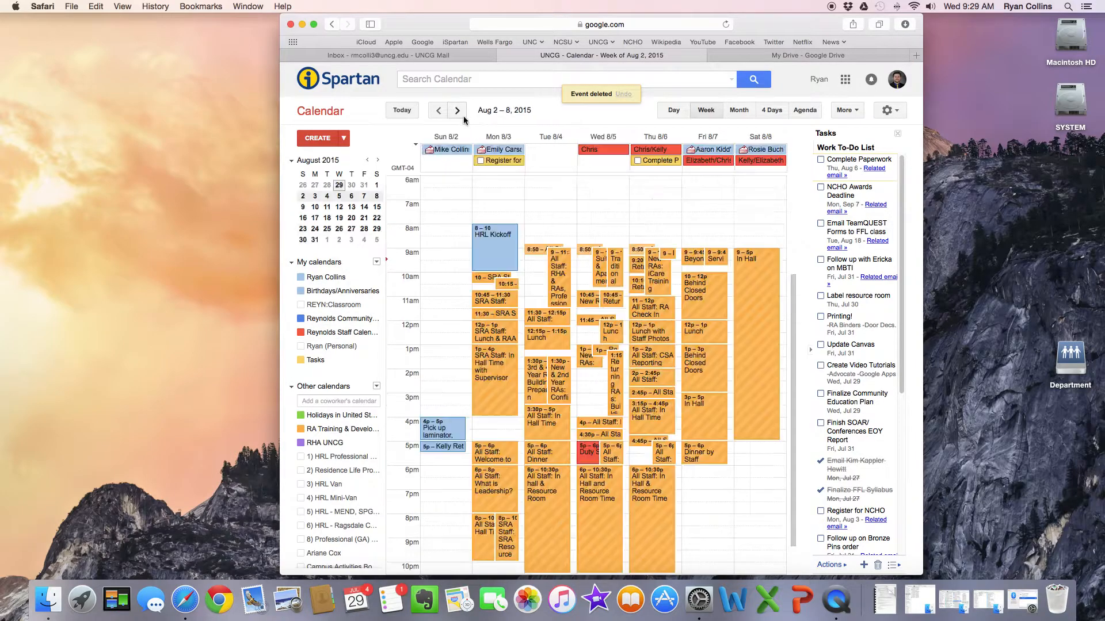
{"action": "left_click", "coordinate": [300, 333]}
{"action": "left_click", "coordinate": [301, 334]}
{"action": "left_click", "coordinate": [391, 111]}
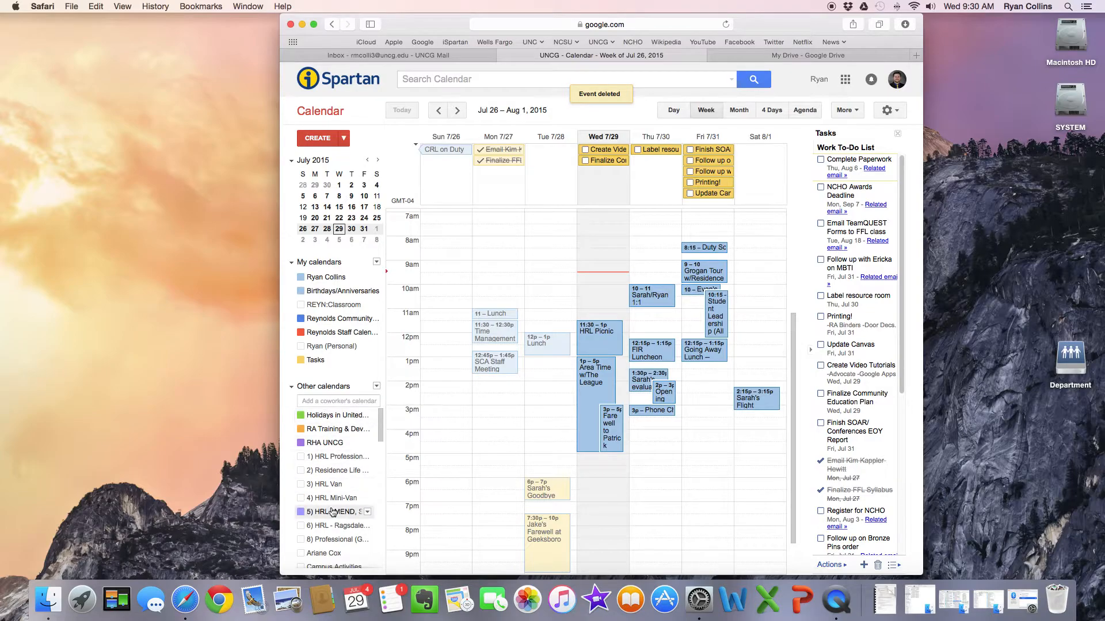
Step: Add a coworker's calendar to the other calendars using the first name suggestion, and turn off its display
{"action": "scroll", "coordinate": [337, 504], "scroll_direction": "down", "scroll_amount": 2}
{"action": "scroll", "coordinate": [336, 504], "scroll_direction": "up", "scroll_amount": 2}
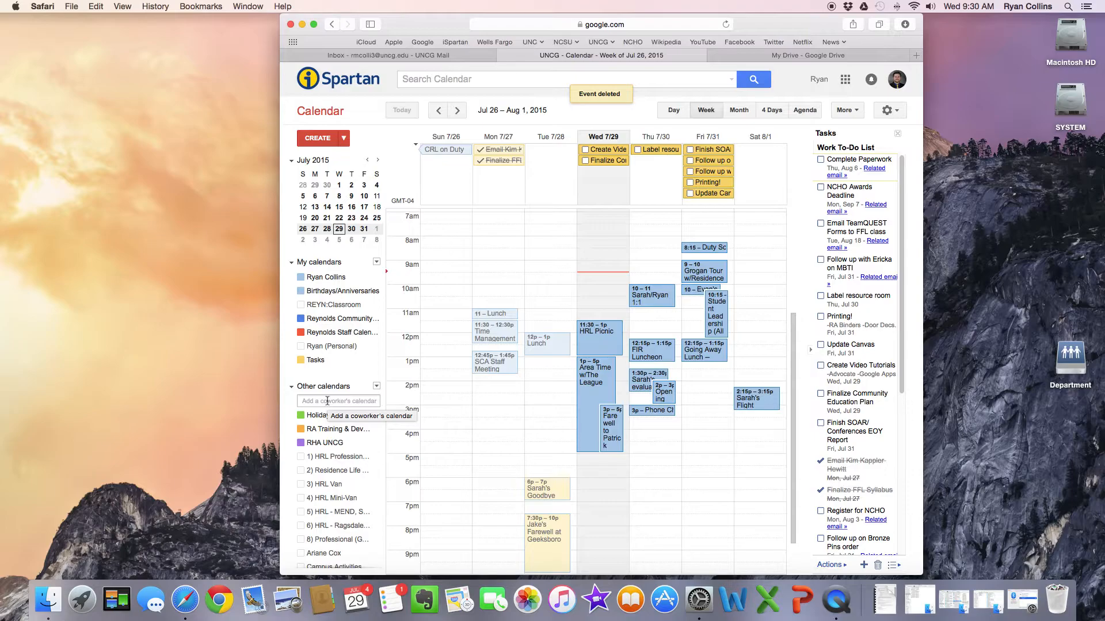
{"action": "left_click", "coordinate": [326, 401]}
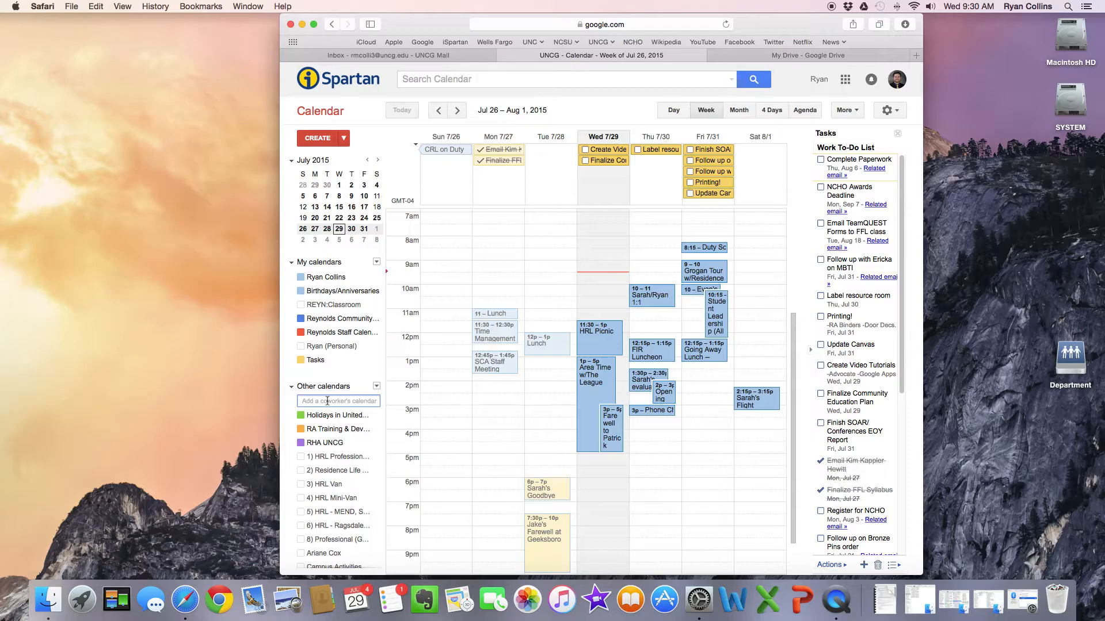
{"action": "type", "text": "chri"}
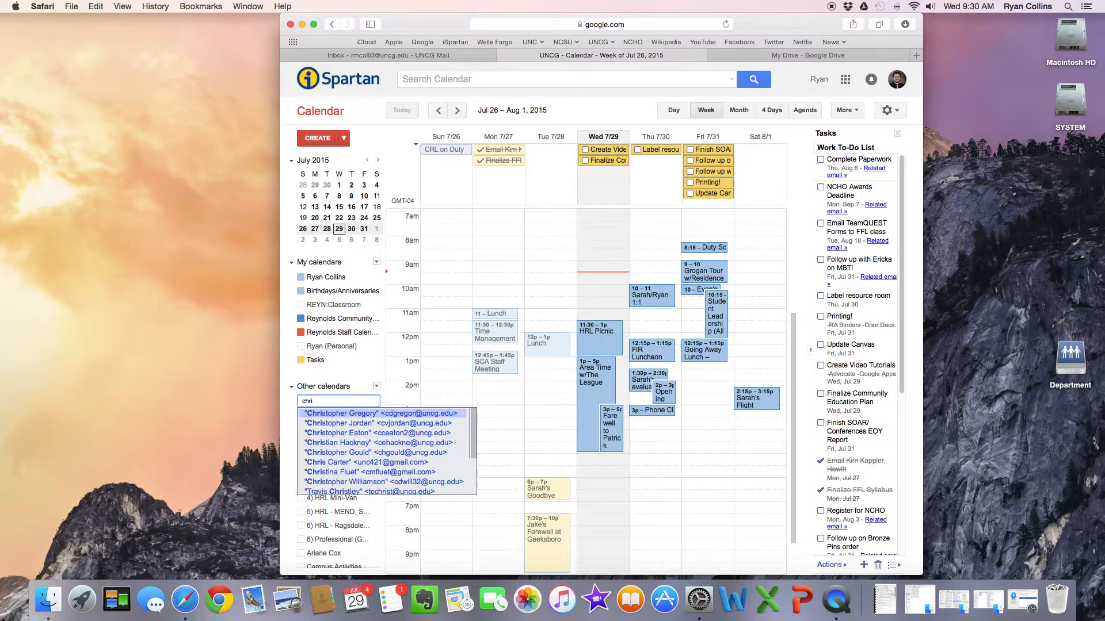
{"action": "key", "text": "Return"}
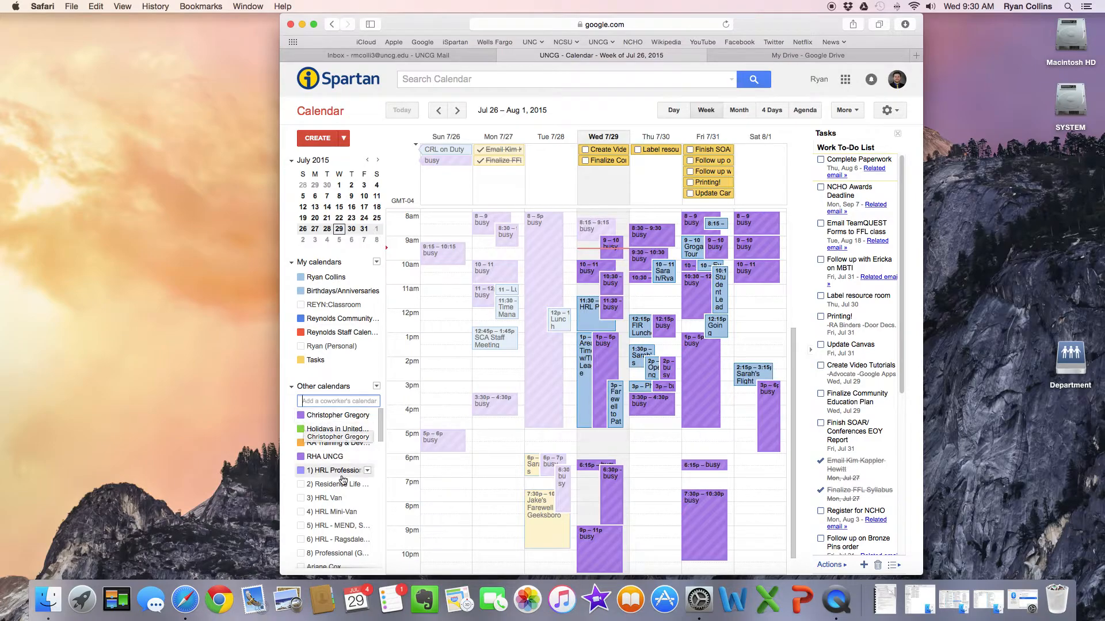
{"action": "left_click", "coordinate": [302, 416]}
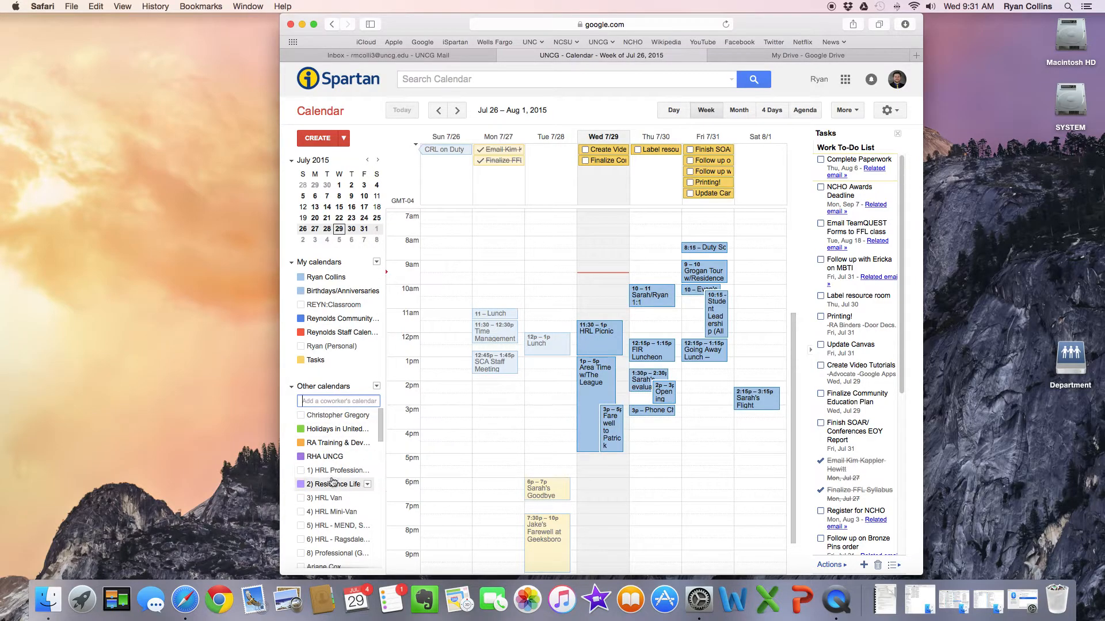
Step: Remove the newly added coworker's calendar from the other calendars by hiding it from the list
{"action": "scroll", "coordinate": [337, 466], "scroll_direction": "down", "scroll_amount": 10}
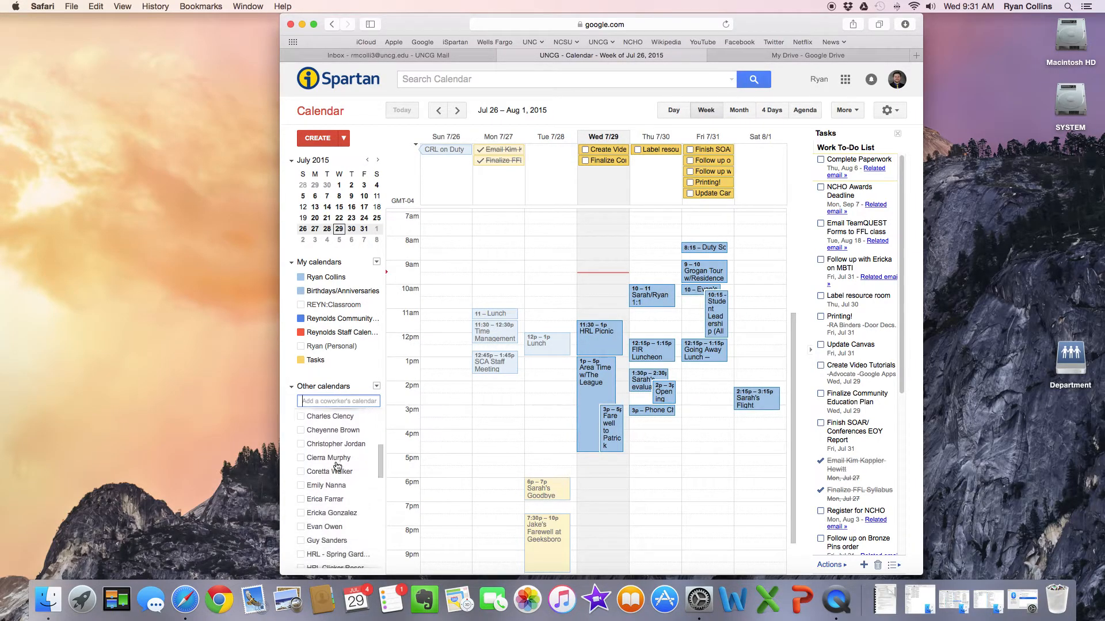
{"action": "scroll", "coordinate": [337, 466], "scroll_direction": "down", "scroll_amount": 15}
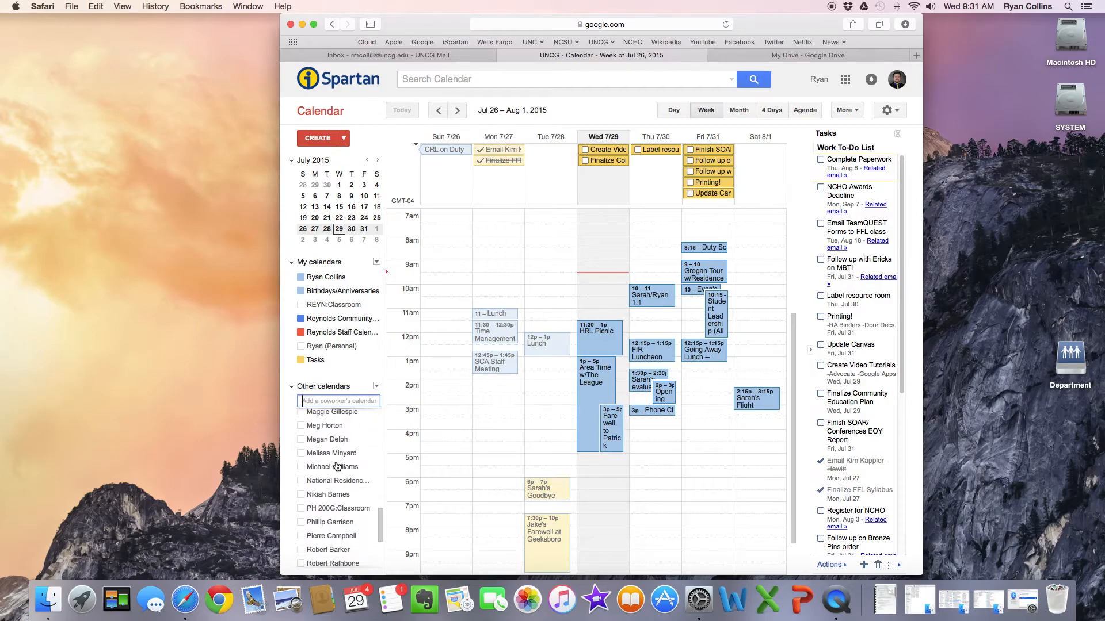
{"action": "scroll", "coordinate": [320, 466], "scroll_direction": "down", "scroll_amount": 4}
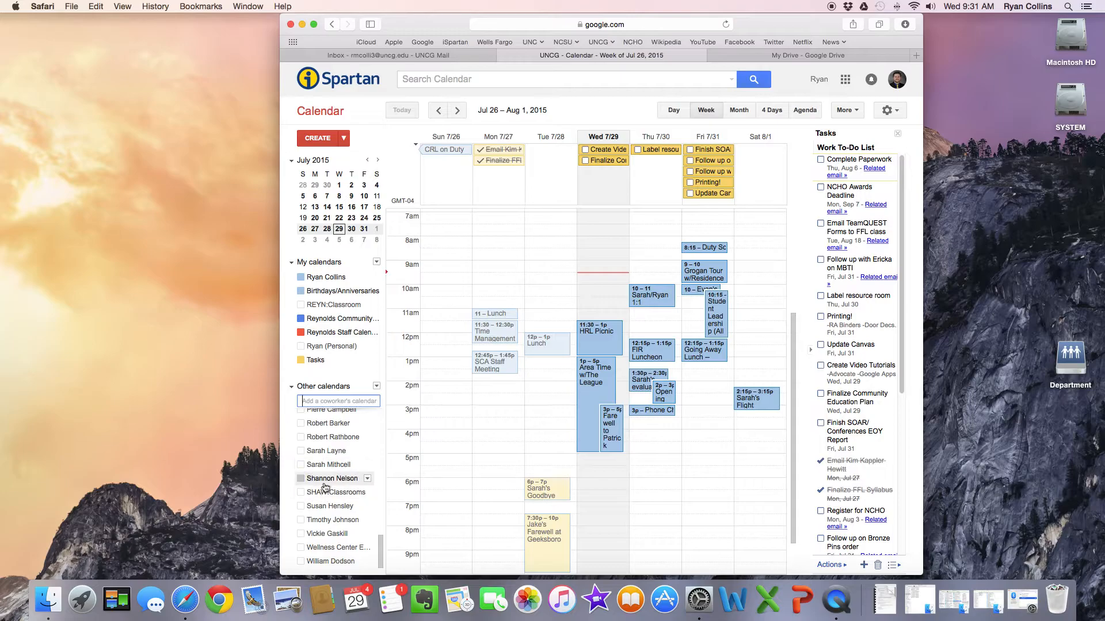
{"action": "scroll", "coordinate": [328, 472], "scroll_direction": "up", "scroll_amount": 20}
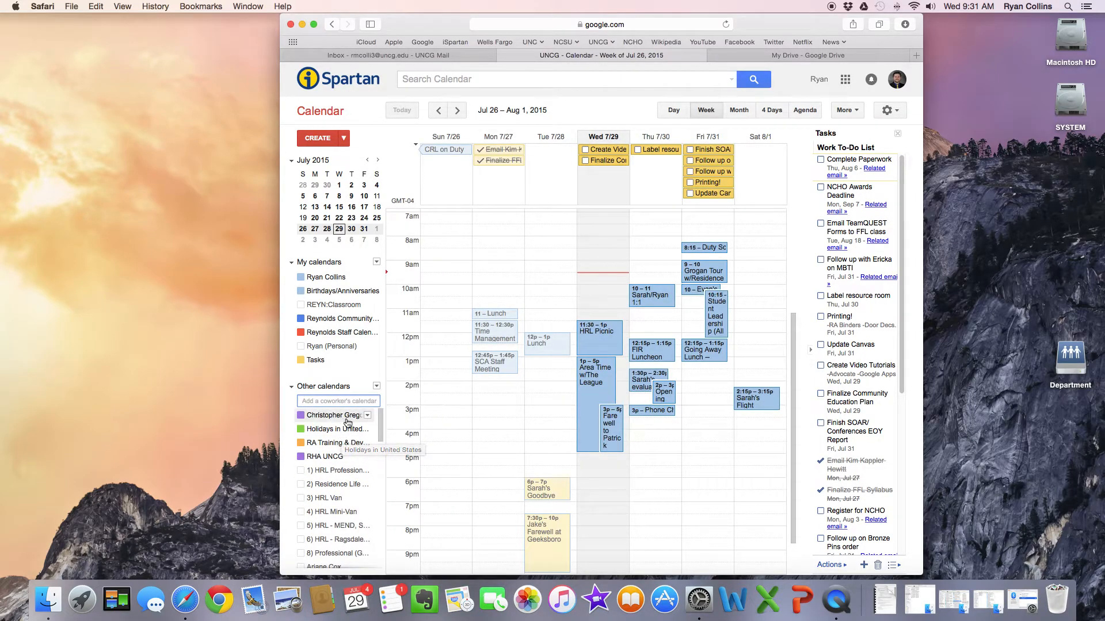
{"action": "scroll", "coordinate": [348, 469], "scroll_direction": "down", "scroll_amount": 20}
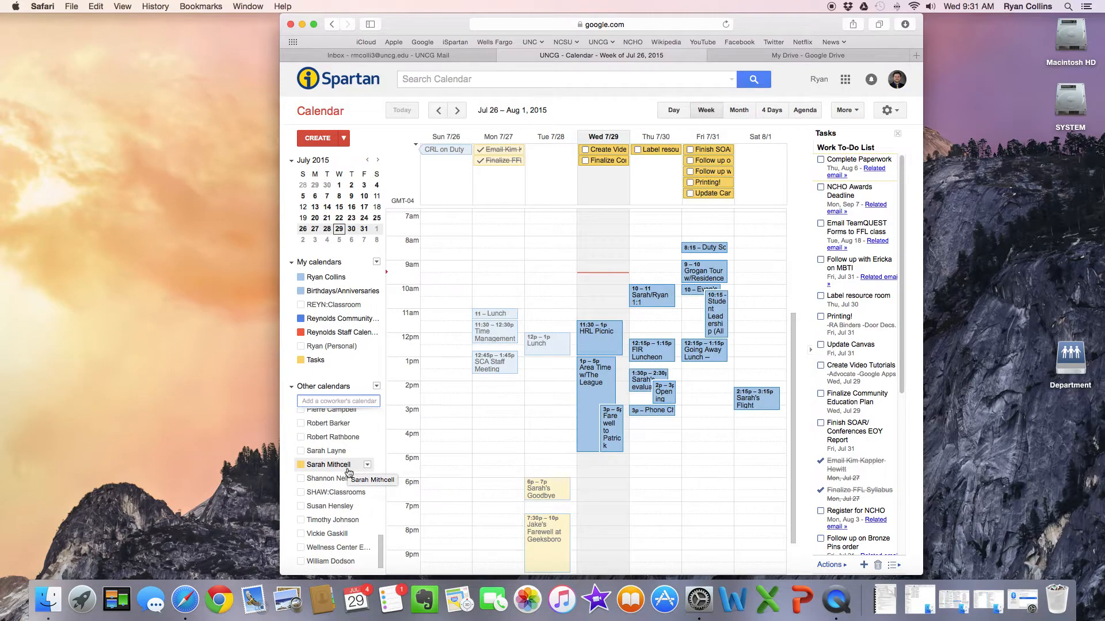
{"action": "scroll", "coordinate": [348, 472], "scroll_direction": "up", "scroll_amount": 20}
{"action": "left_click", "coordinate": [367, 415]}
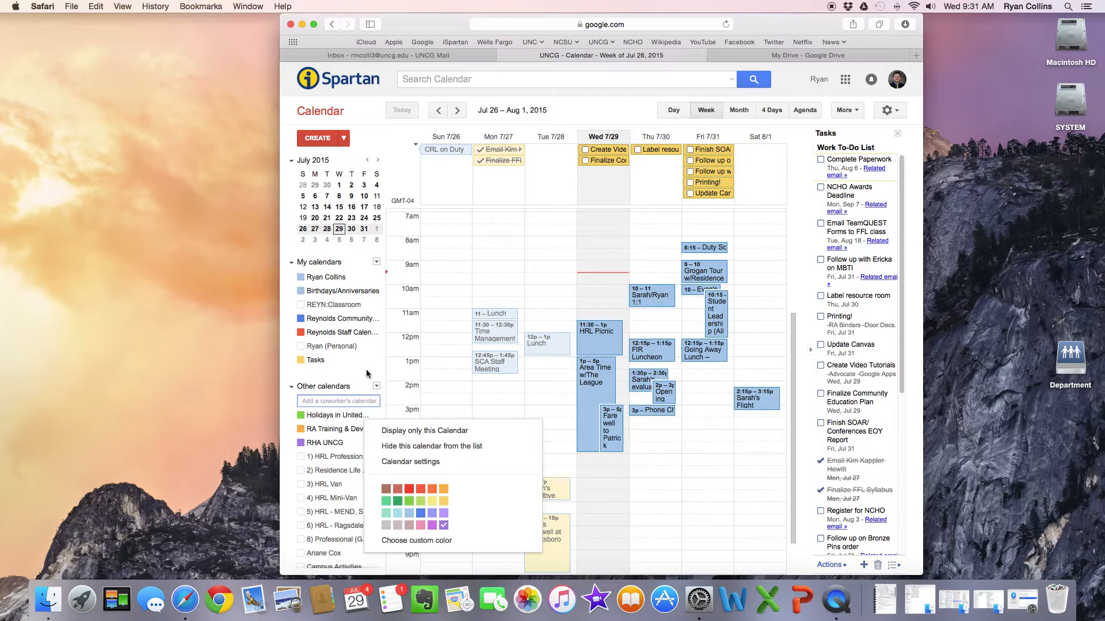
{"action": "left_click", "coordinate": [385, 447]}
Step: Look through the list of other calendars, including the HRL staff and van calendars
{"action": "scroll", "coordinate": [347, 462], "scroll_direction": "down", "scroll_amount": 15}
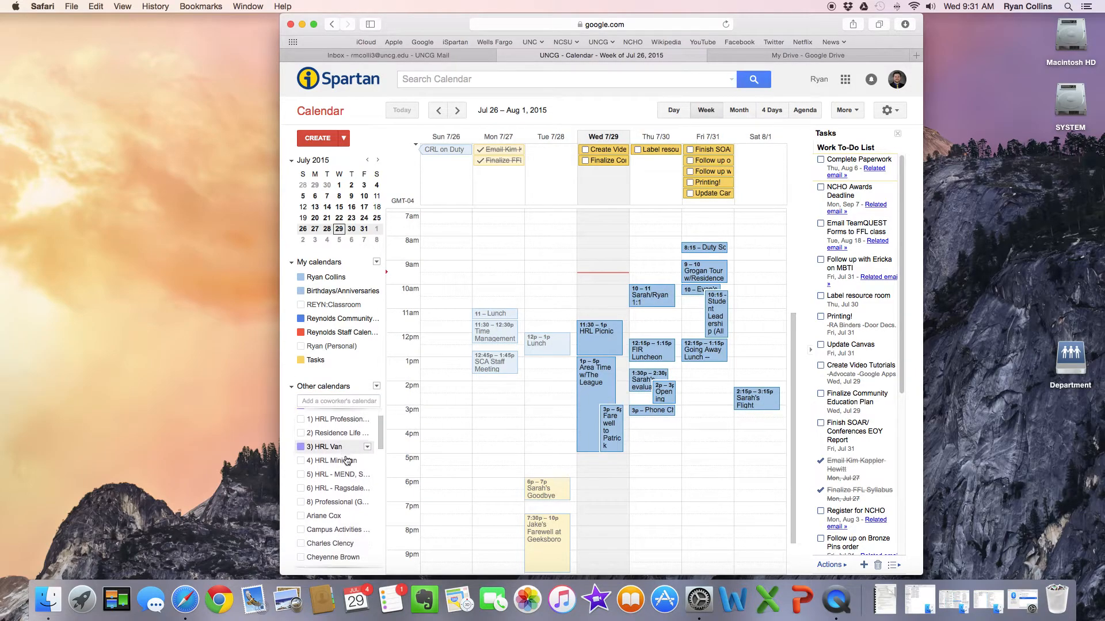
{"action": "scroll", "coordinate": [347, 460], "scroll_direction": "up", "scroll_amount": 15}
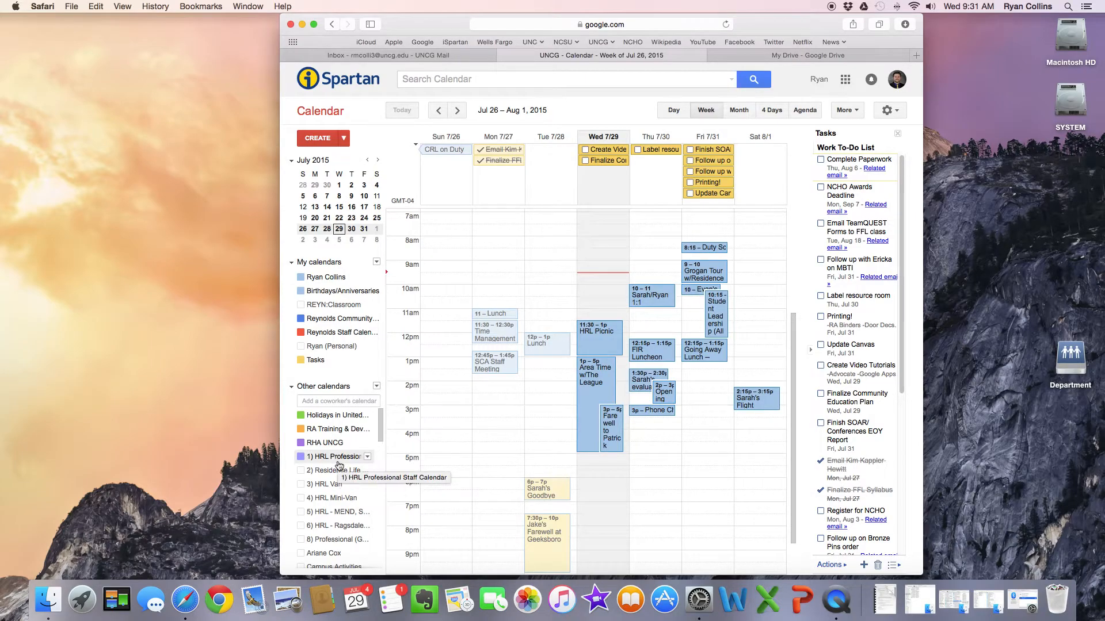
{"action": "scroll", "coordinate": [337, 466], "scroll_direction": "down", "scroll_amount": 15}
{"action": "scroll", "coordinate": [329, 458], "scroll_direction": "up", "scroll_amount": 15}
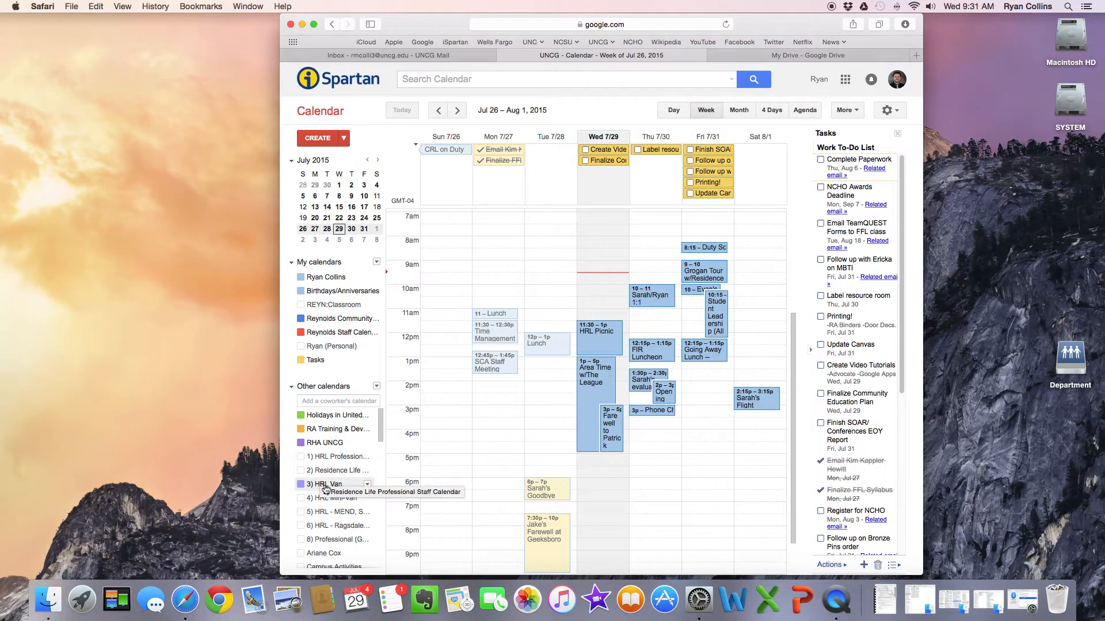
{"action": "scroll", "coordinate": [314, 506], "scroll_direction": "down", "scroll_amount": 2}
{"action": "scroll", "coordinate": [319, 506], "scroll_direction": "up", "scroll_amount": 3}
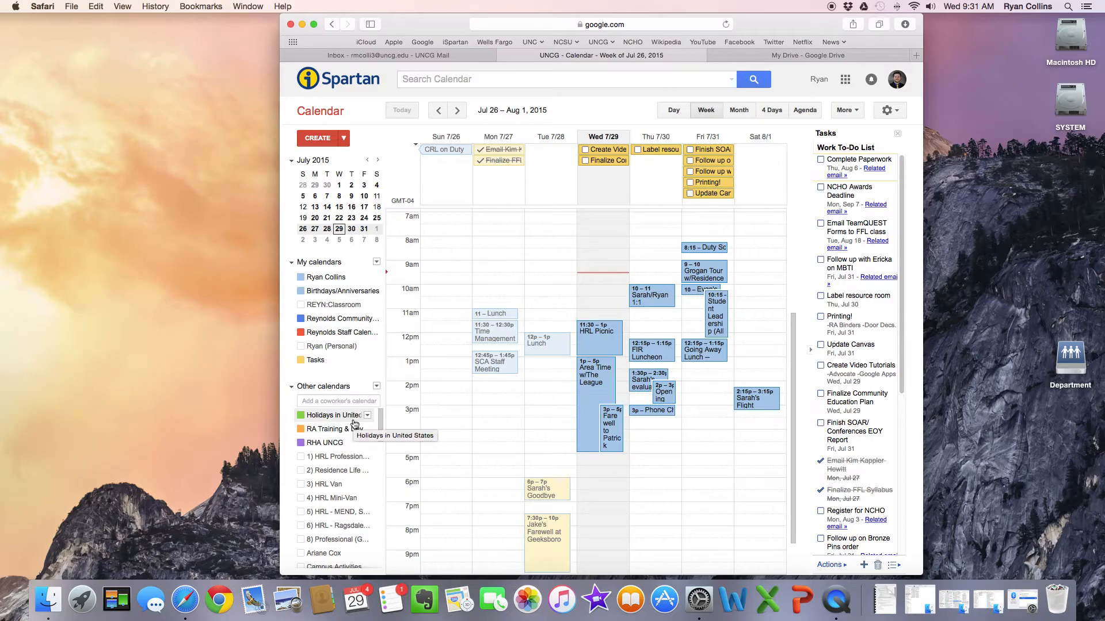
Step: Review the Reynolds Community Calendar's details in its calendar settings and leave without saving changes
{"action": "left_click", "coordinate": [376, 319]}
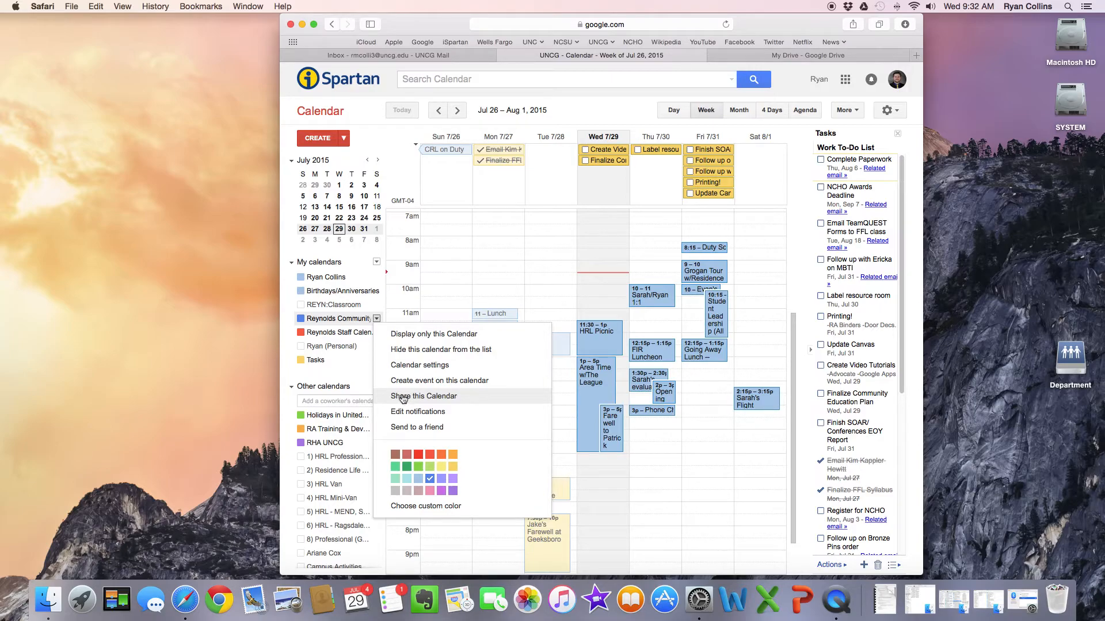
{"action": "left_click", "coordinate": [408, 368]}
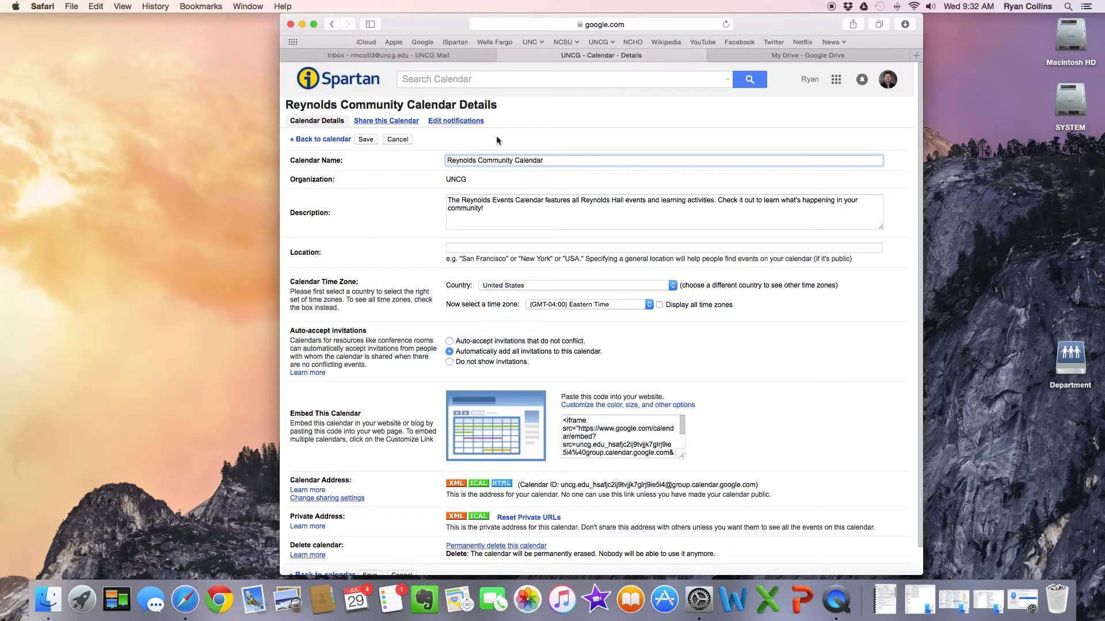
{"action": "scroll", "coordinate": [443, 246], "scroll_direction": "down", "scroll_amount": 1}
{"action": "scroll", "coordinate": [444, 246], "scroll_direction": "up", "scroll_amount": 1}
{"action": "left_click", "coordinate": [398, 139]}
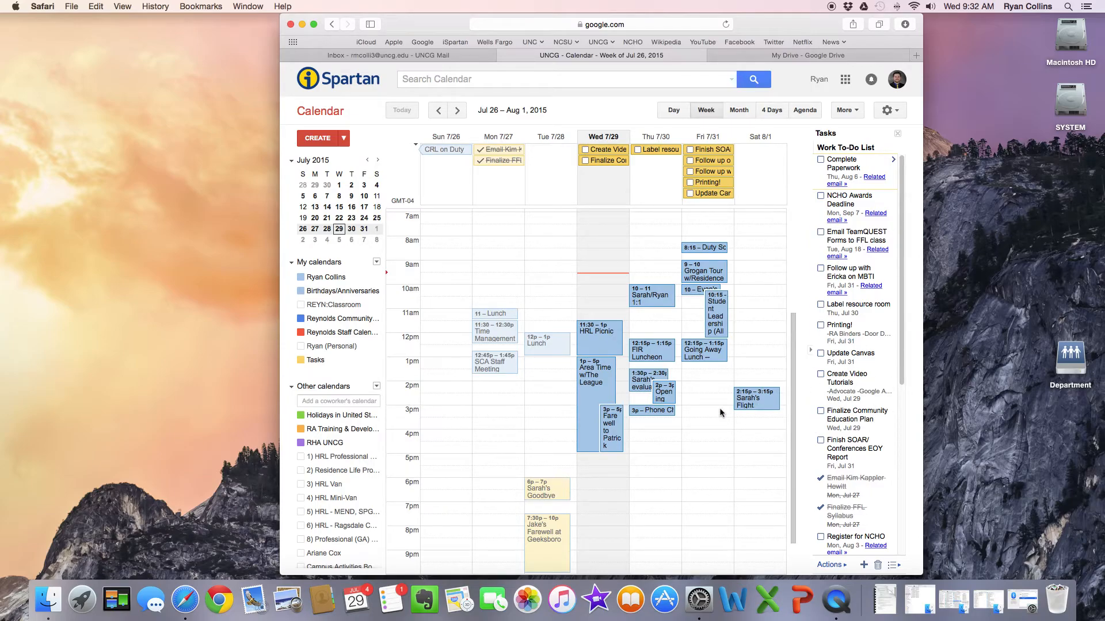
Step: Sort the Work To-Do List tasks by due date and look through the grouped tasks
{"action": "left_click", "coordinate": [844, 568]}
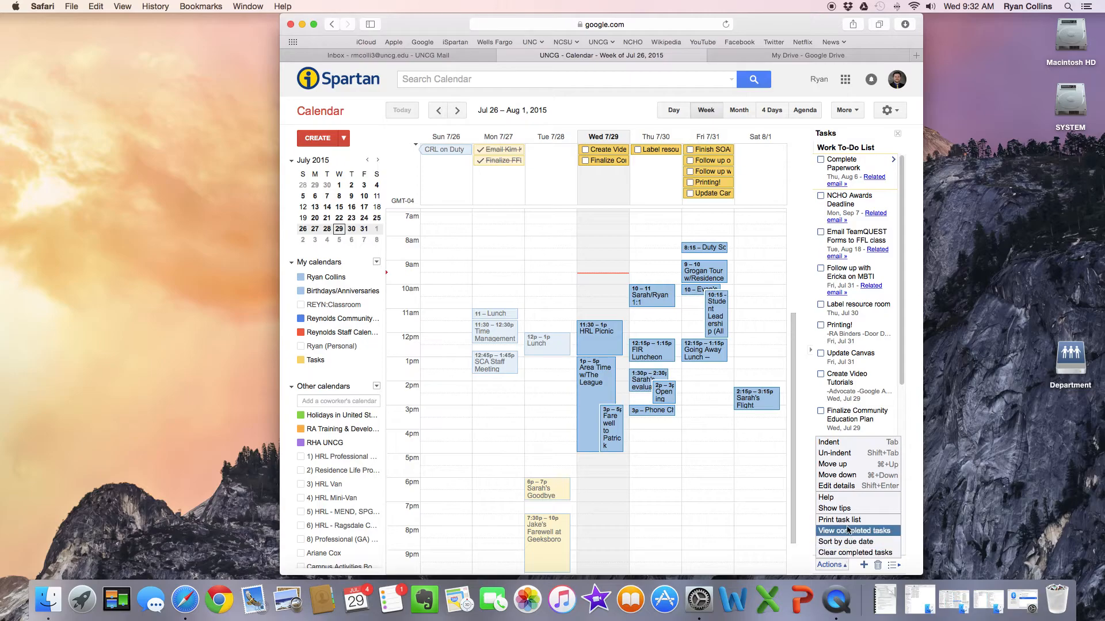
{"action": "left_click", "coordinate": [845, 542]}
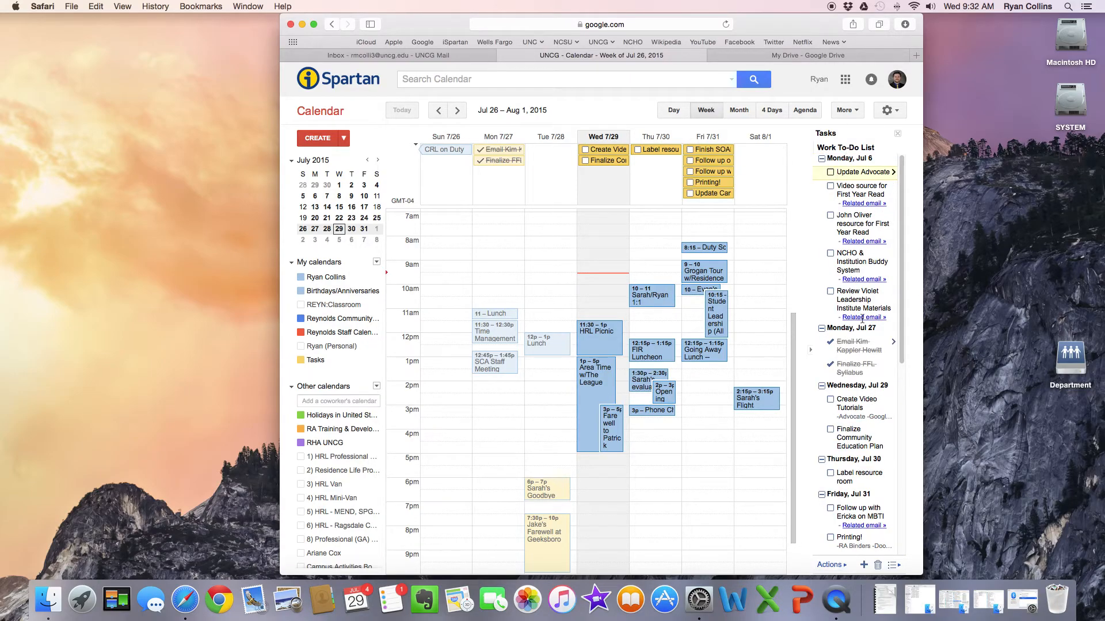
{"action": "scroll", "coordinate": [861, 317], "scroll_direction": "down", "scroll_amount": 4}
{"action": "scroll", "coordinate": [861, 314], "scroll_direction": "up", "scroll_amount": 4}
Step: Search the calendar for "Staff Meeting" and return from the results to the week view
{"action": "left_click", "coordinate": [484, 78]}
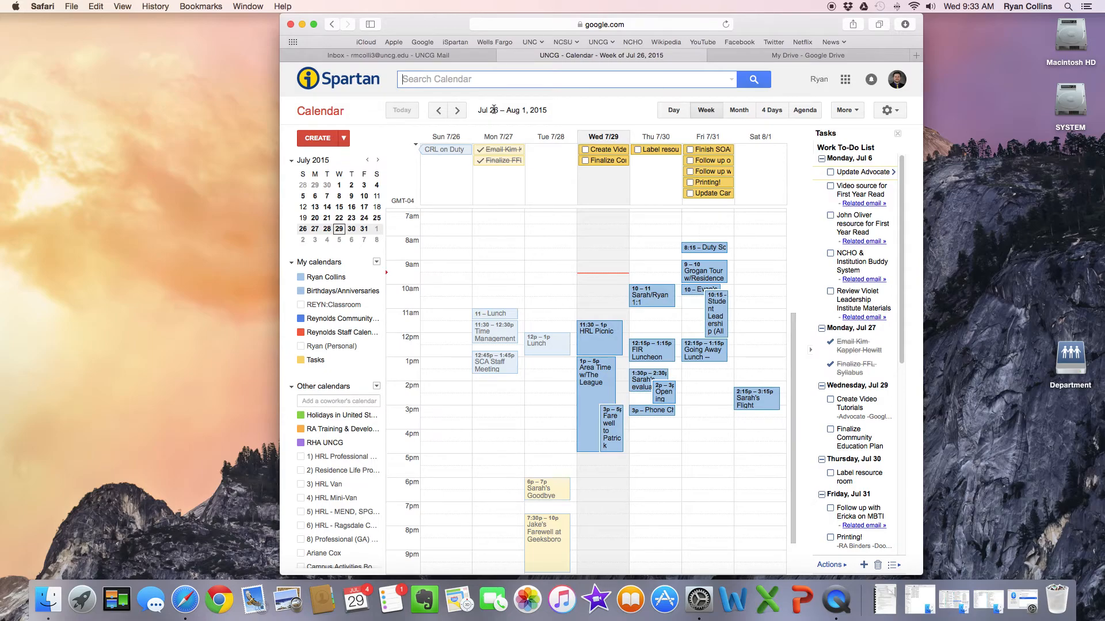
{"action": "type", "text": "Staff Meeting"}
{"action": "key", "text": "Return"}
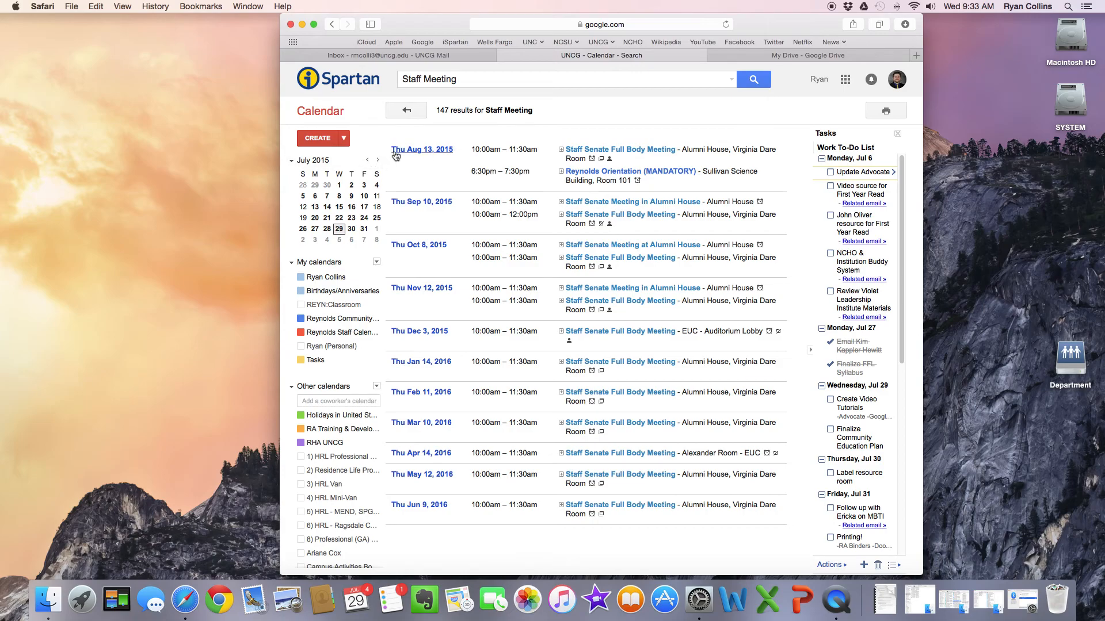
{"action": "left_click", "coordinate": [406, 114]}
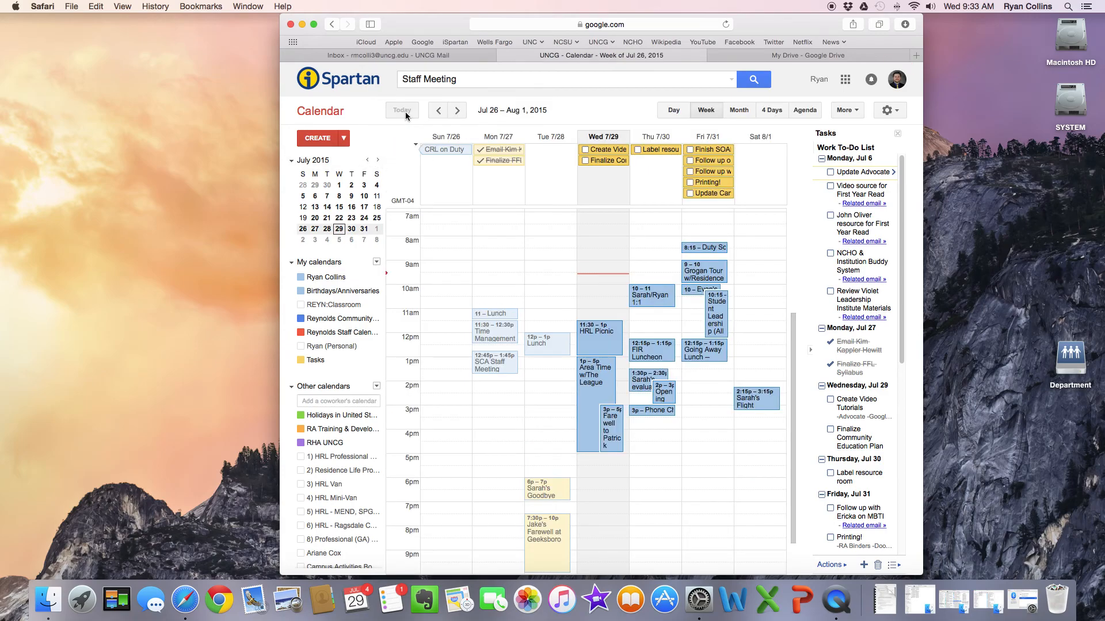